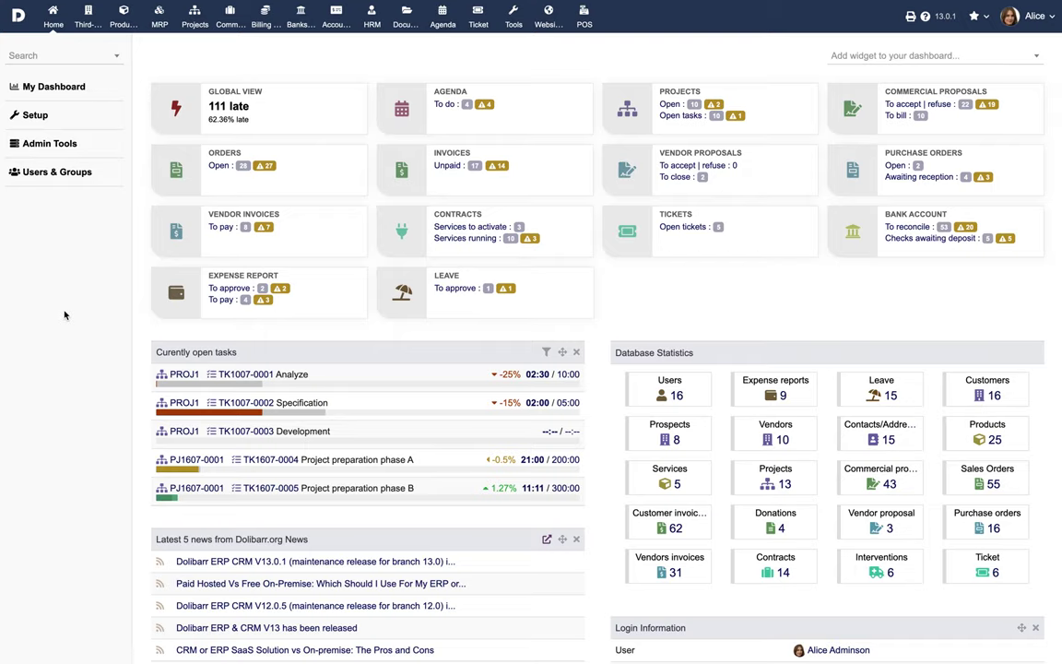
- Activate the Members module under Setup > Modules/Applications
left_click(35, 114)
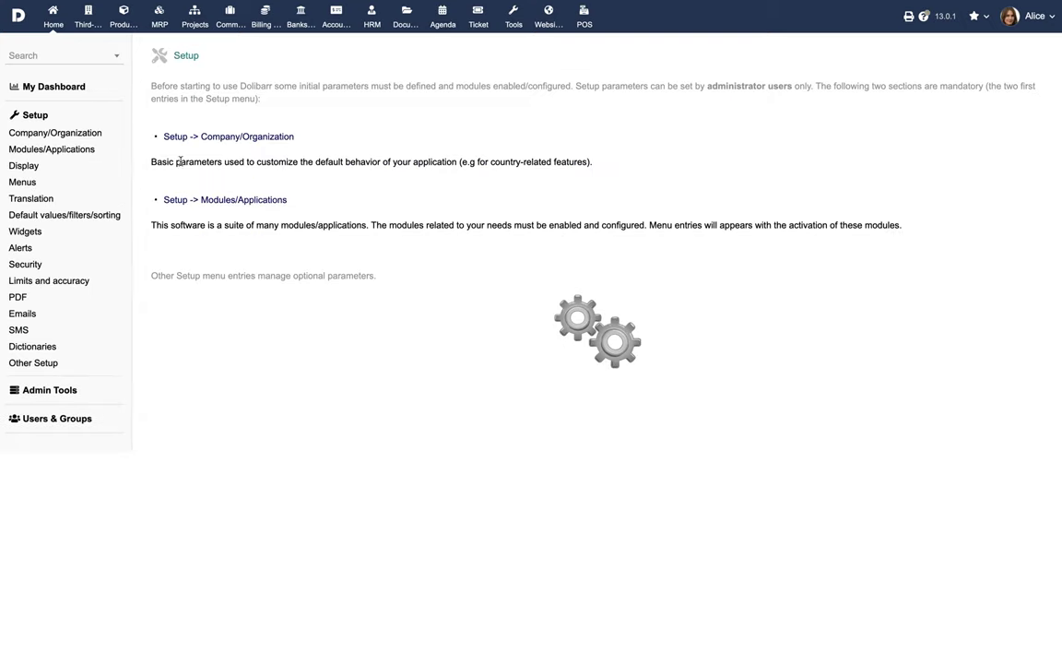
left_click(197, 199)
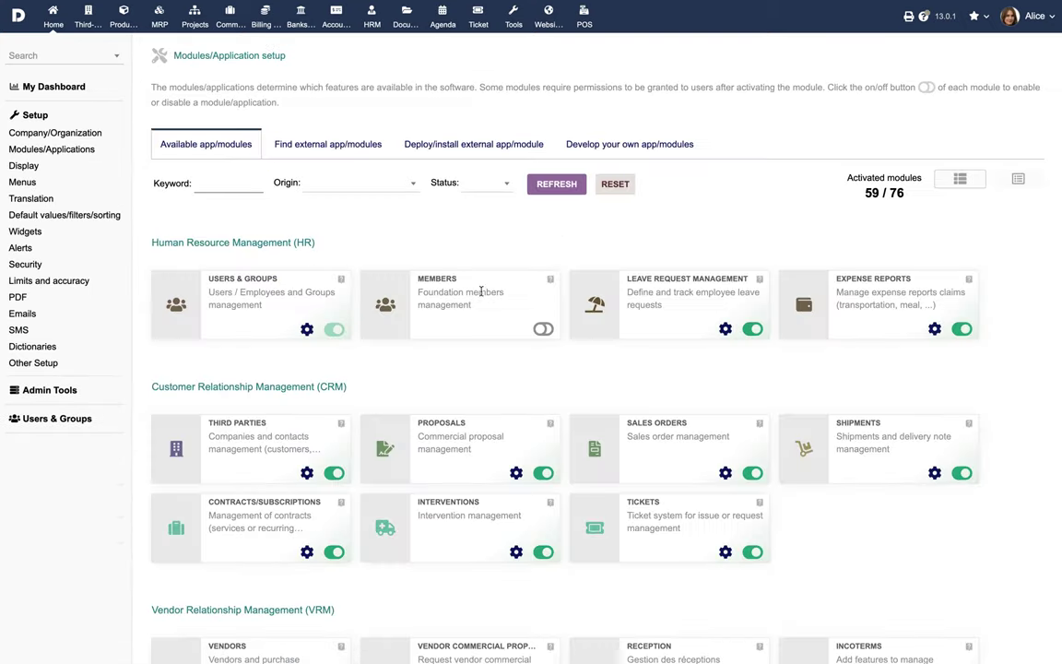
left_click(543, 329)
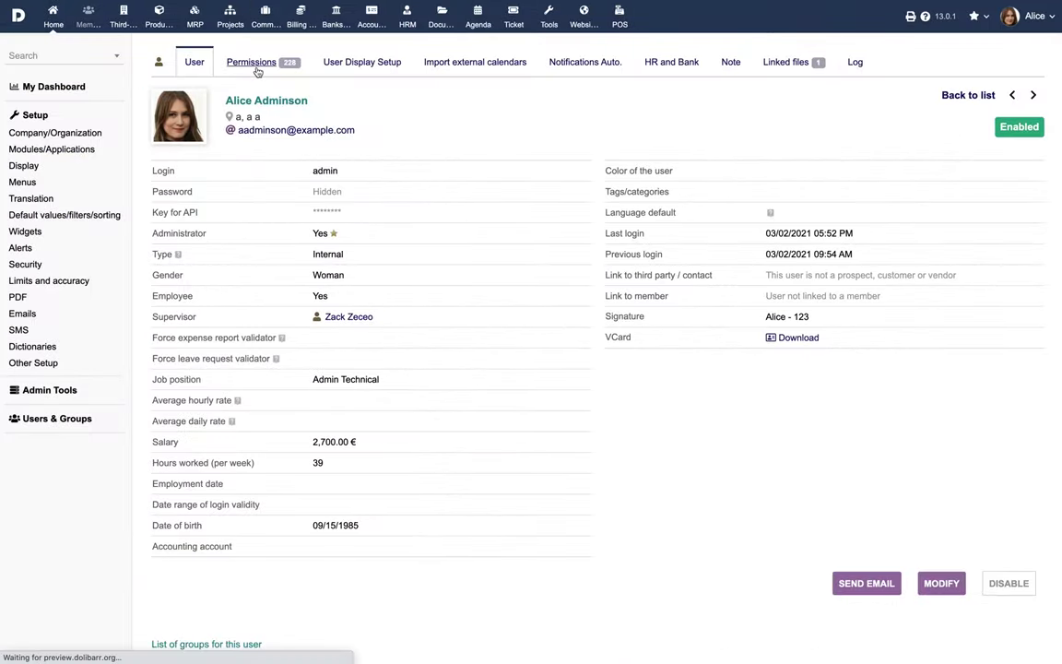
- Grant the admin Read members and Create/modify members permissions, then return Home
scroll(507, 306, "down", 3)
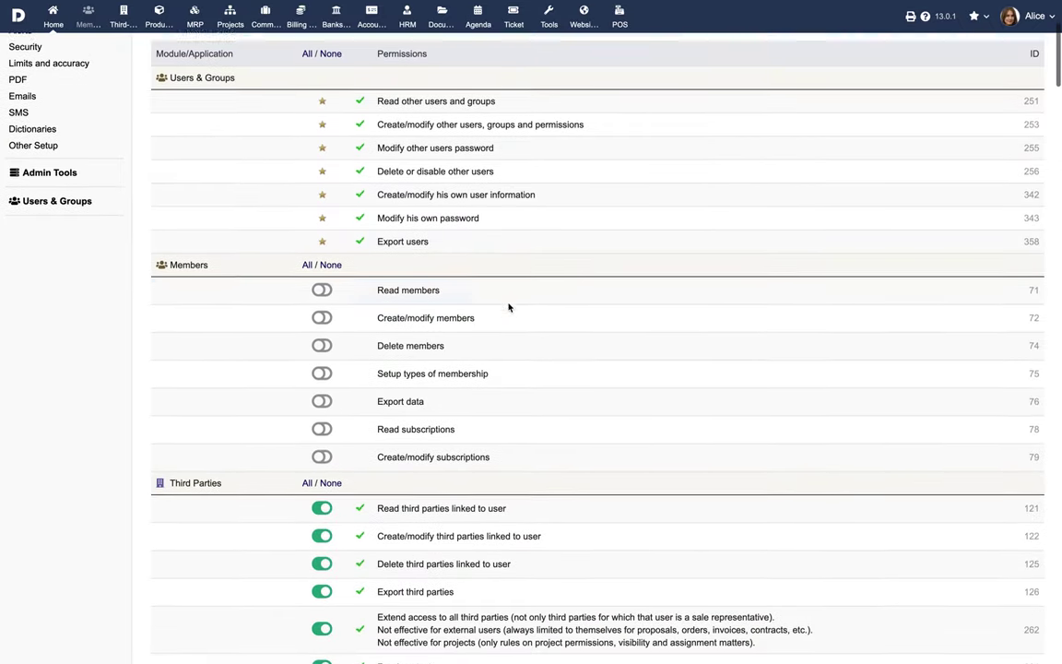
left_click(322, 287)
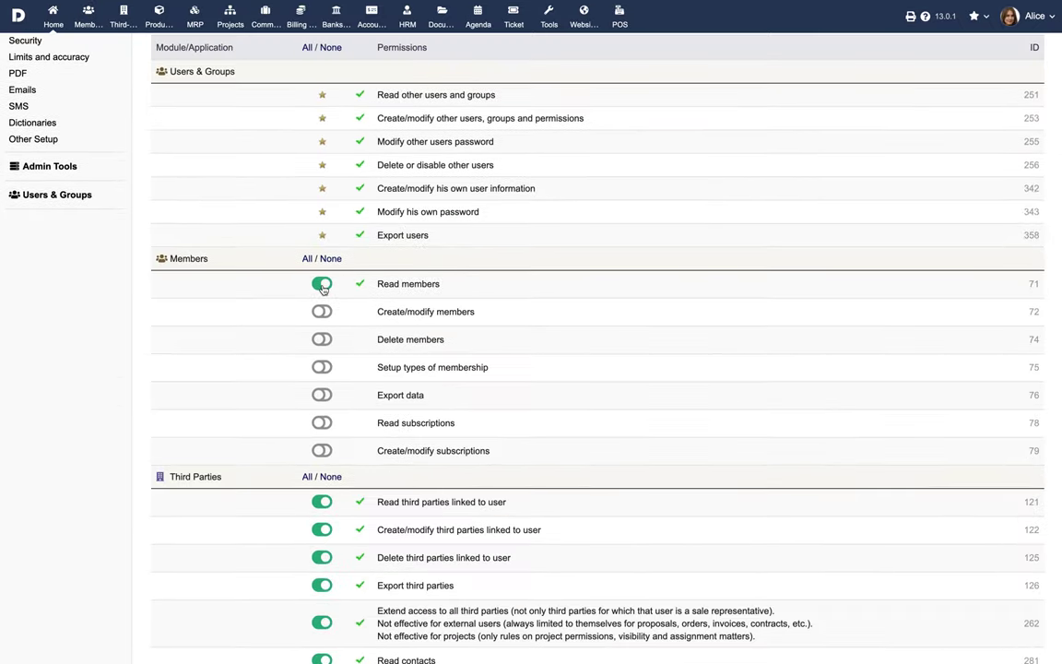
left_click(321, 314)
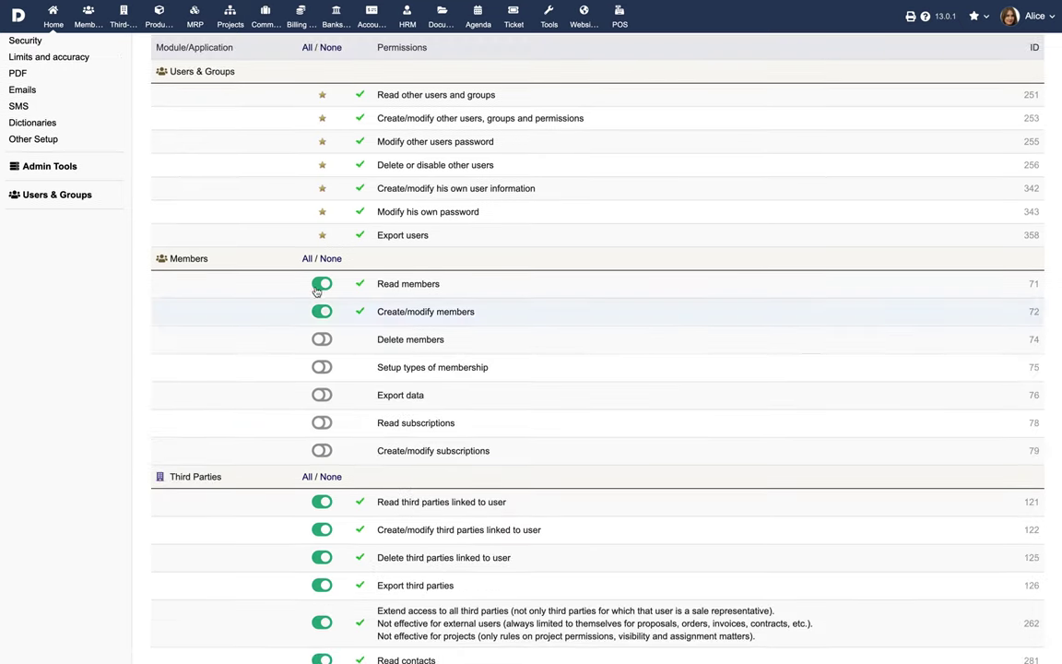
left_click(309, 261)
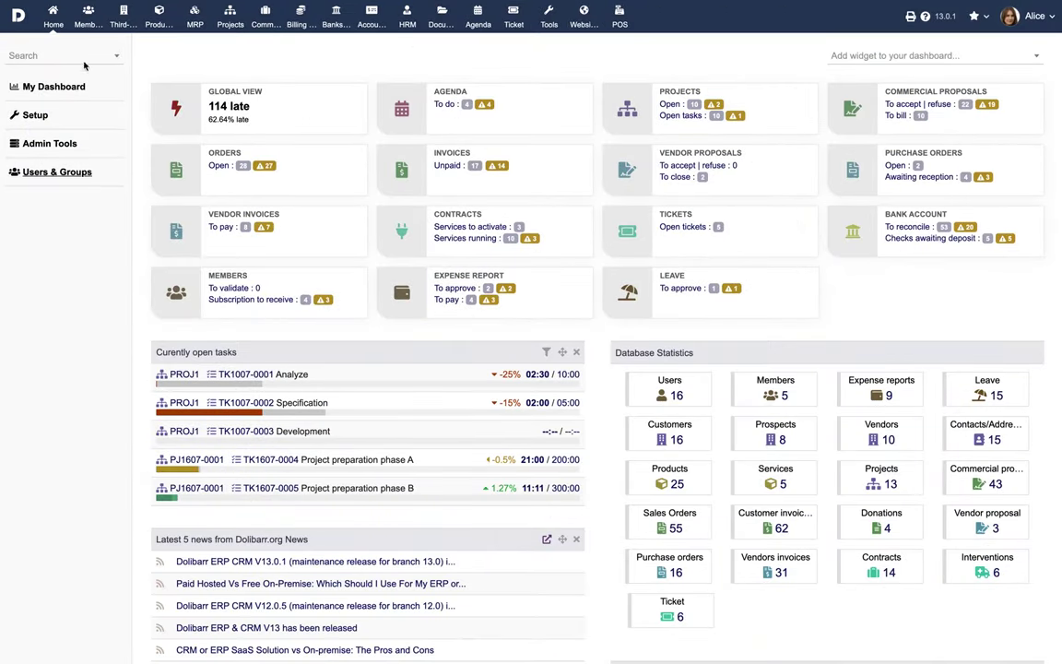
- Start a new member record and enter its login and a replacement password
left_click(86, 25)
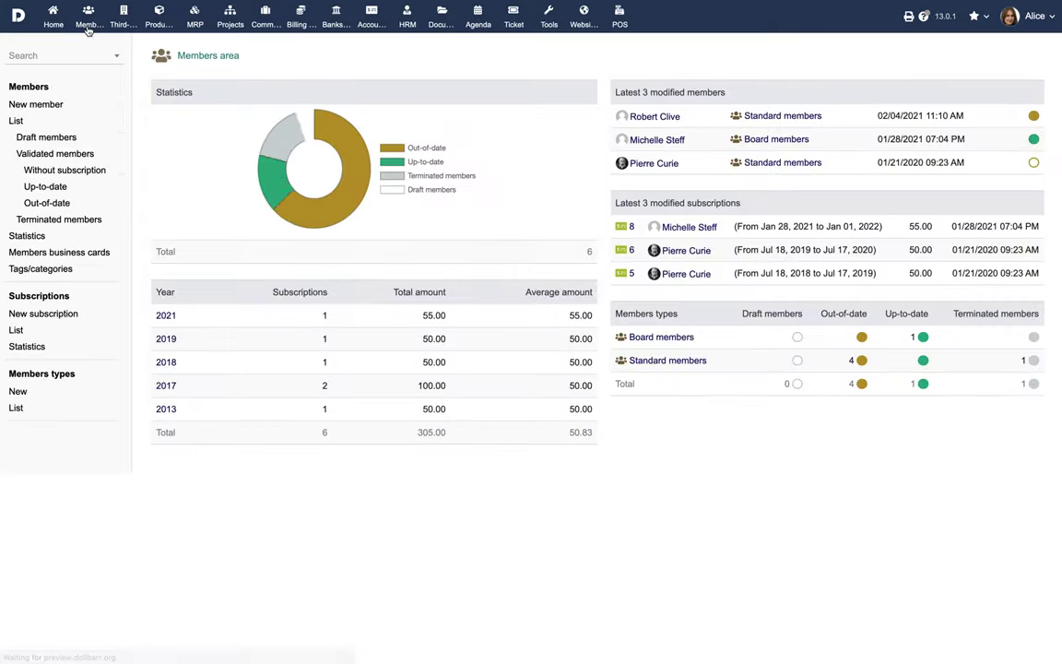
left_click(33, 106)
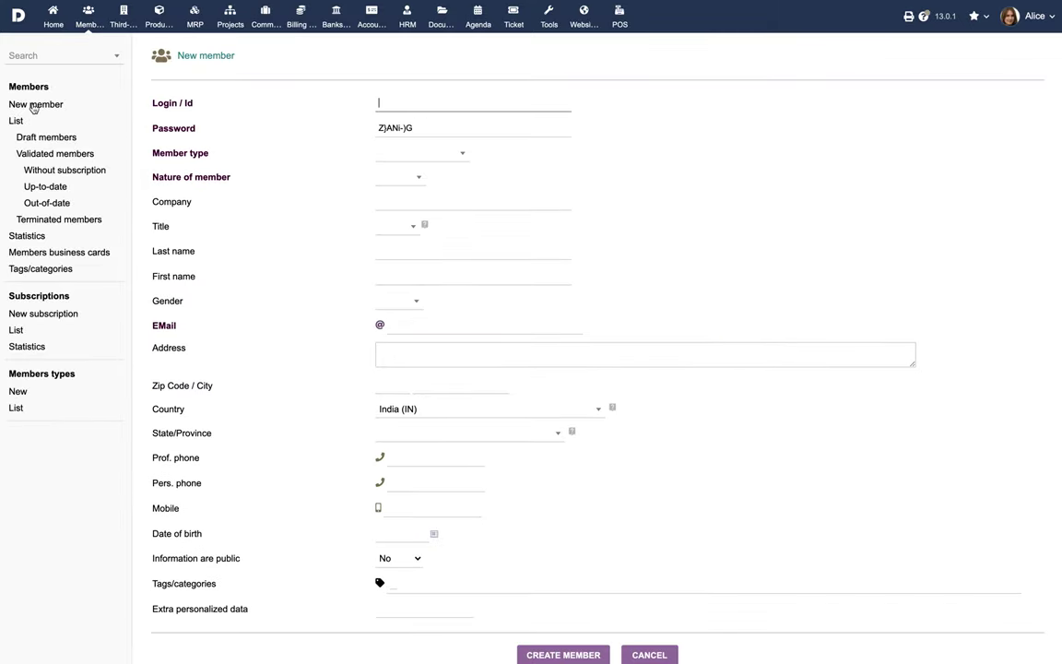
left_click(393, 105)
type("stephanie")
left_click(469, 128)
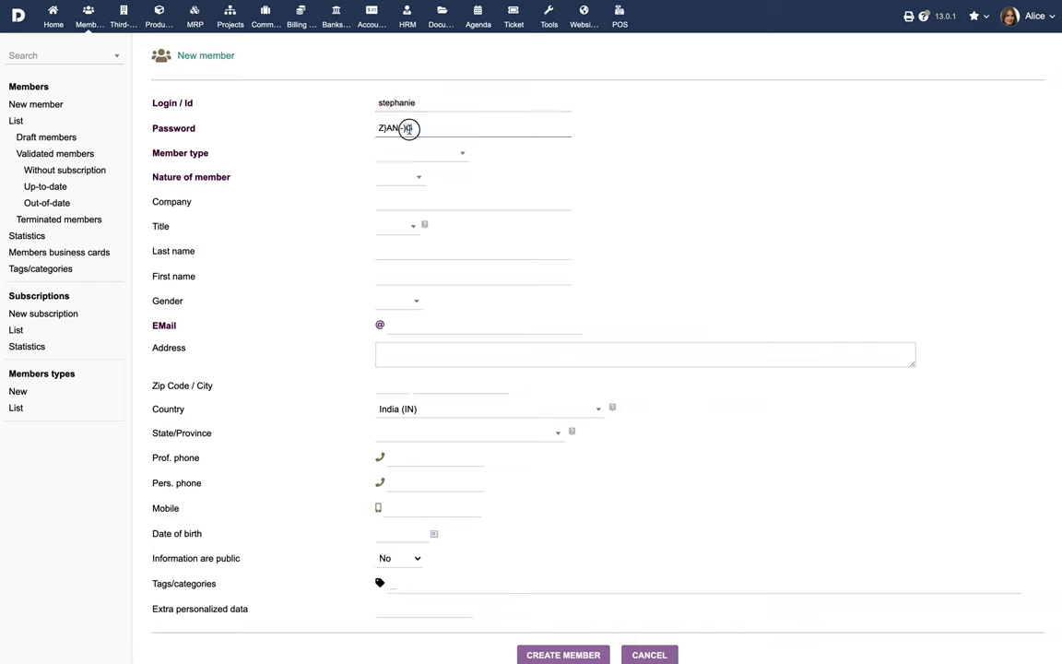
key("ctrl+a")
- Set the member type to Board members and the nature to Physical
left_click(412, 156)
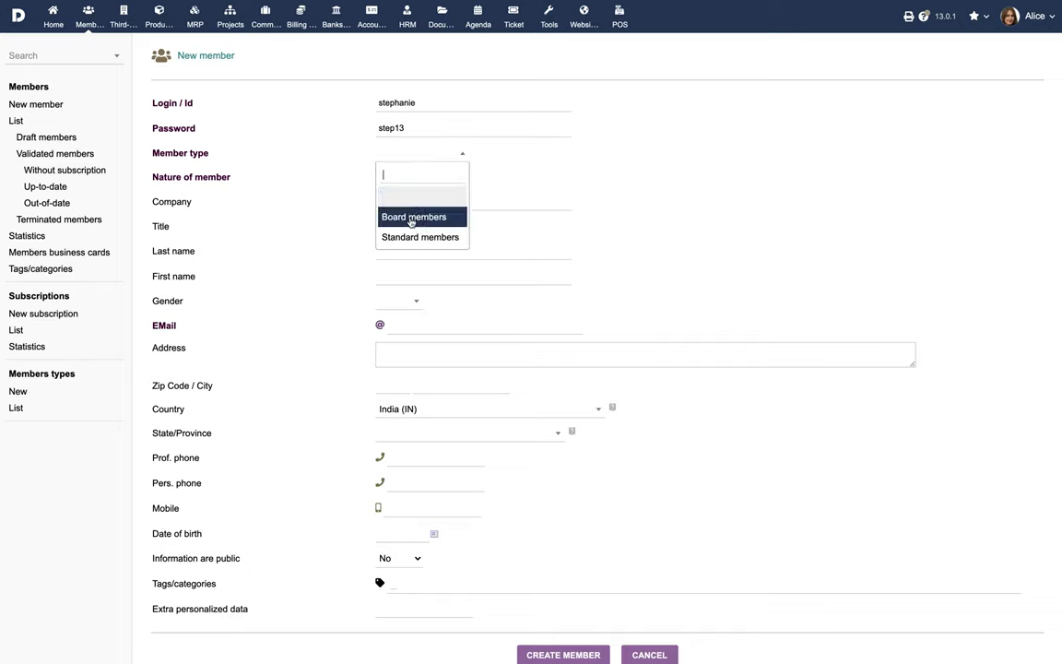
left_click(412, 218)
left_click(410, 182)
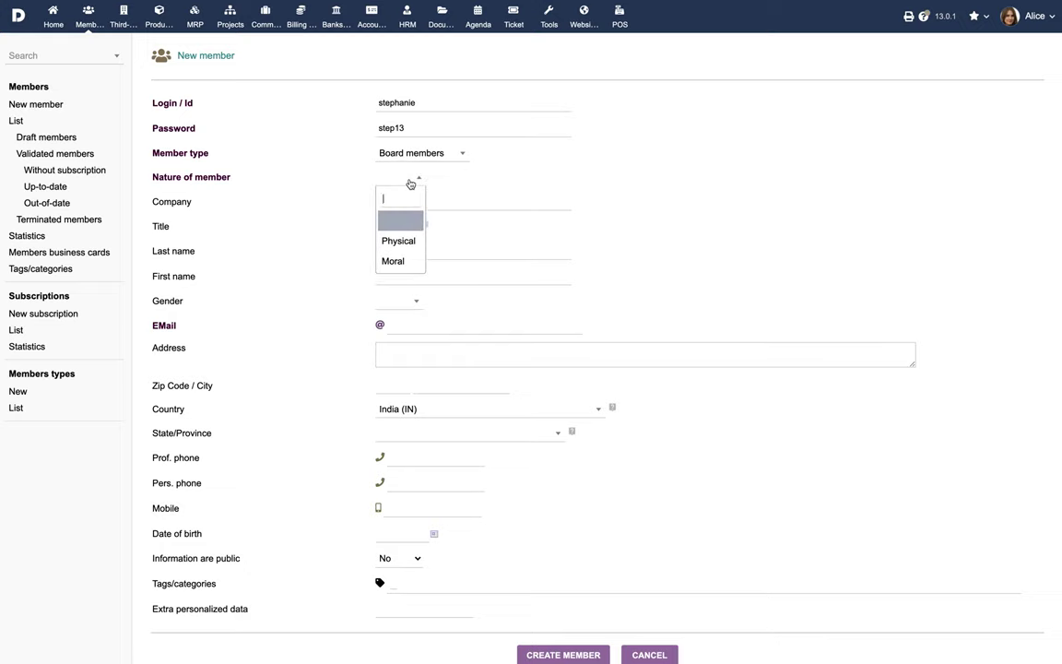
left_click(402, 240)
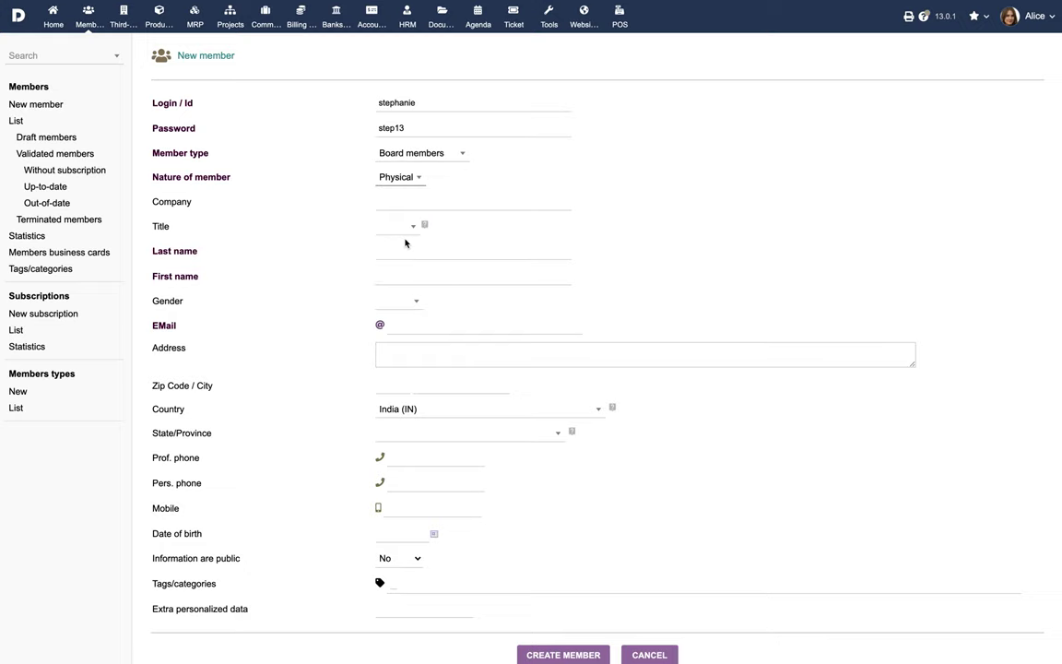
left_click(15, 408)
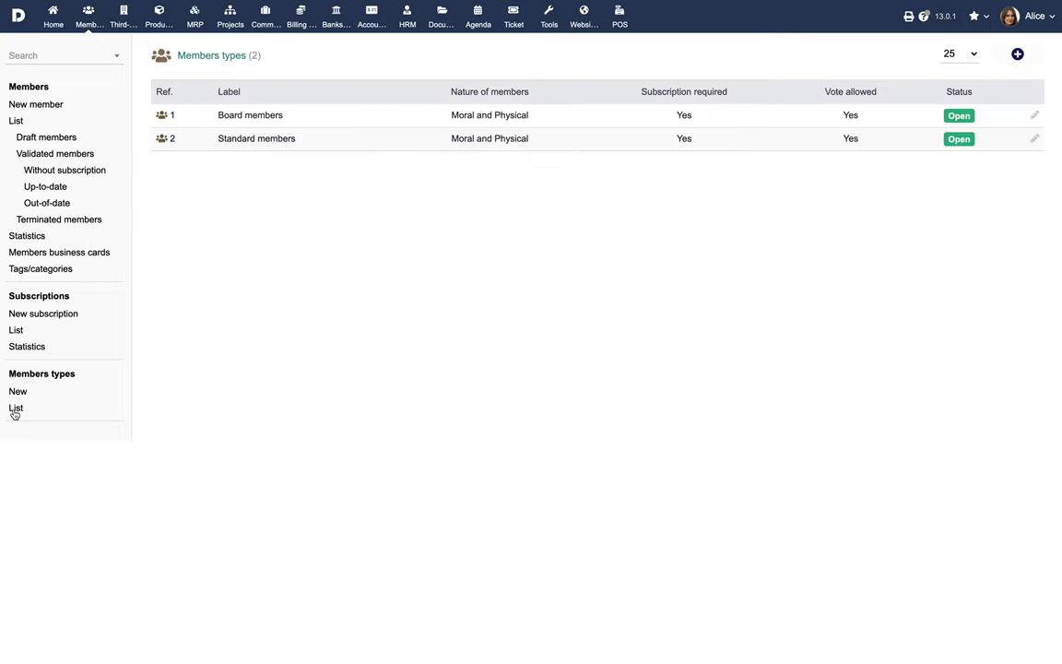
left_click(17, 395)
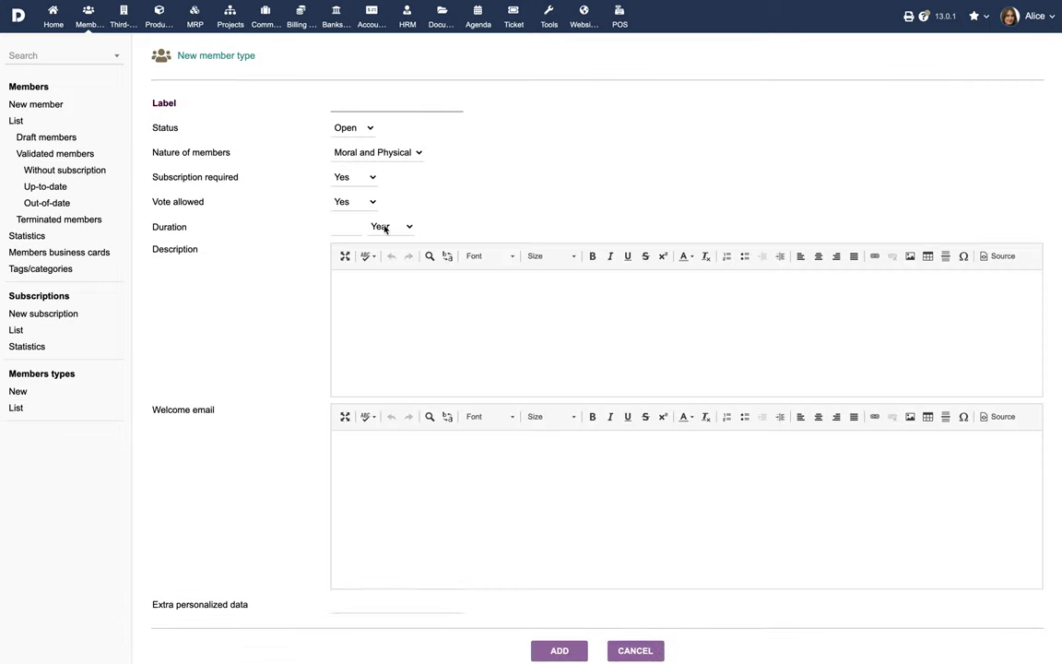
left_click(373, 178)
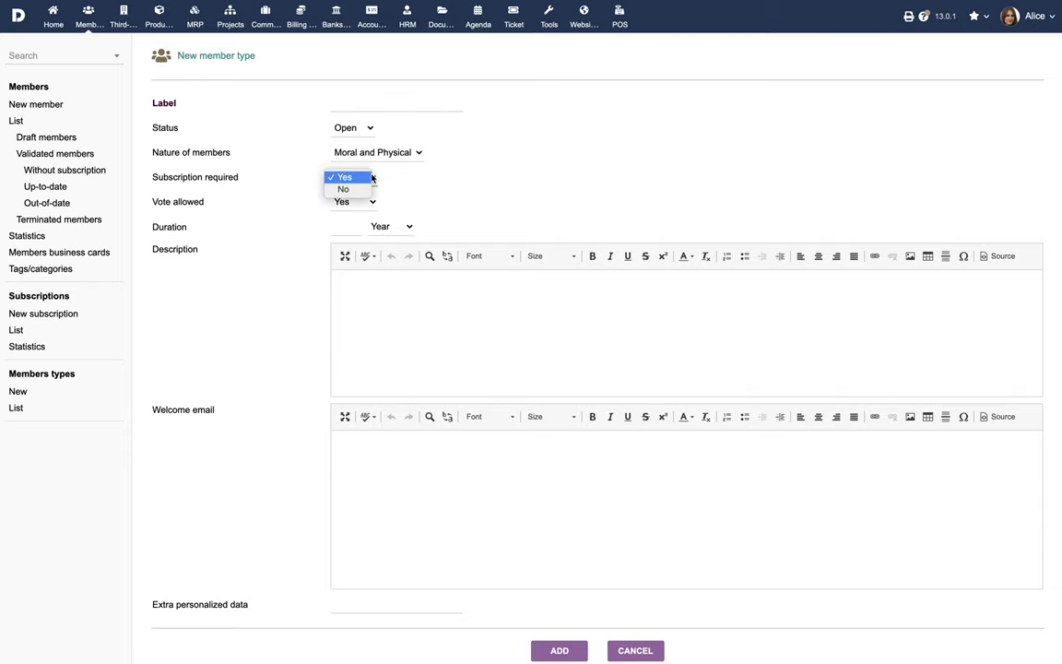
left_click(372, 177)
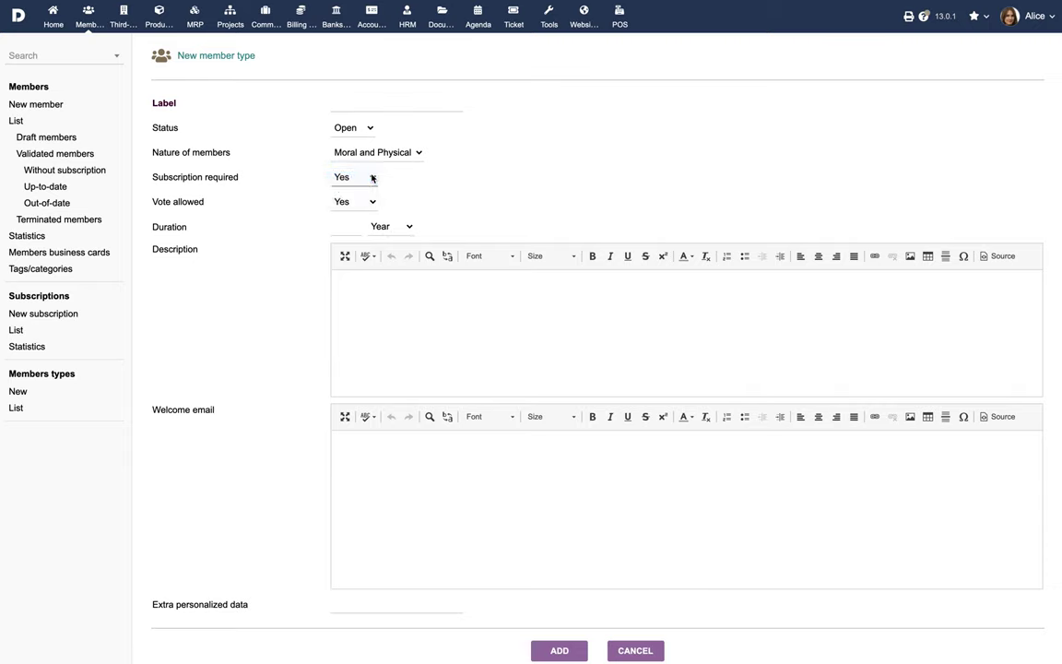
left_click(365, 202)
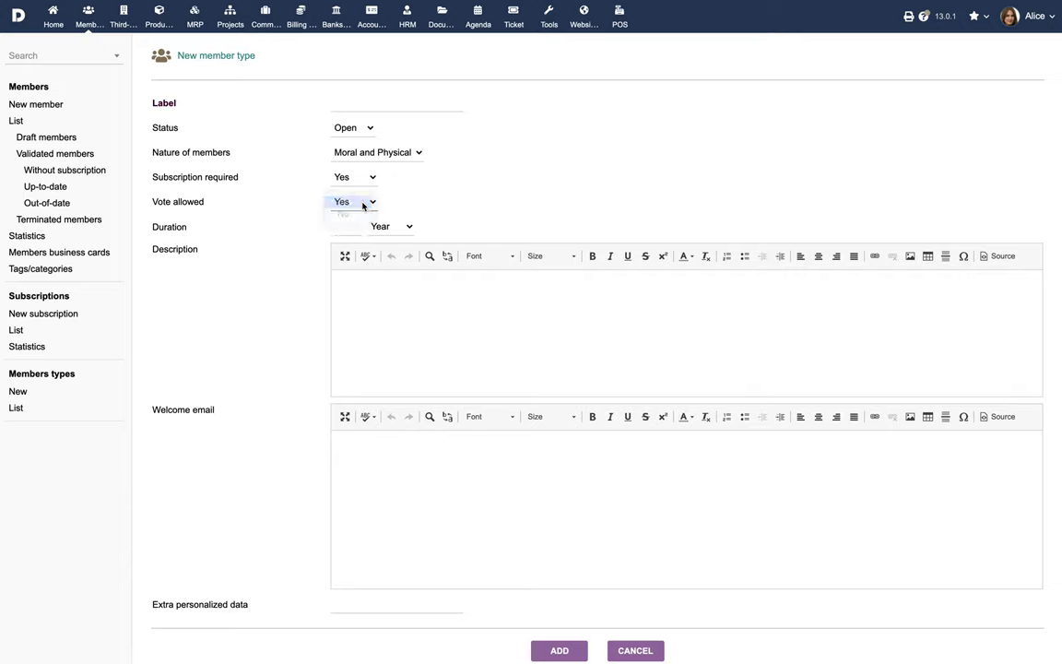
left_click(364, 203)
left_click(352, 227)
type("2")
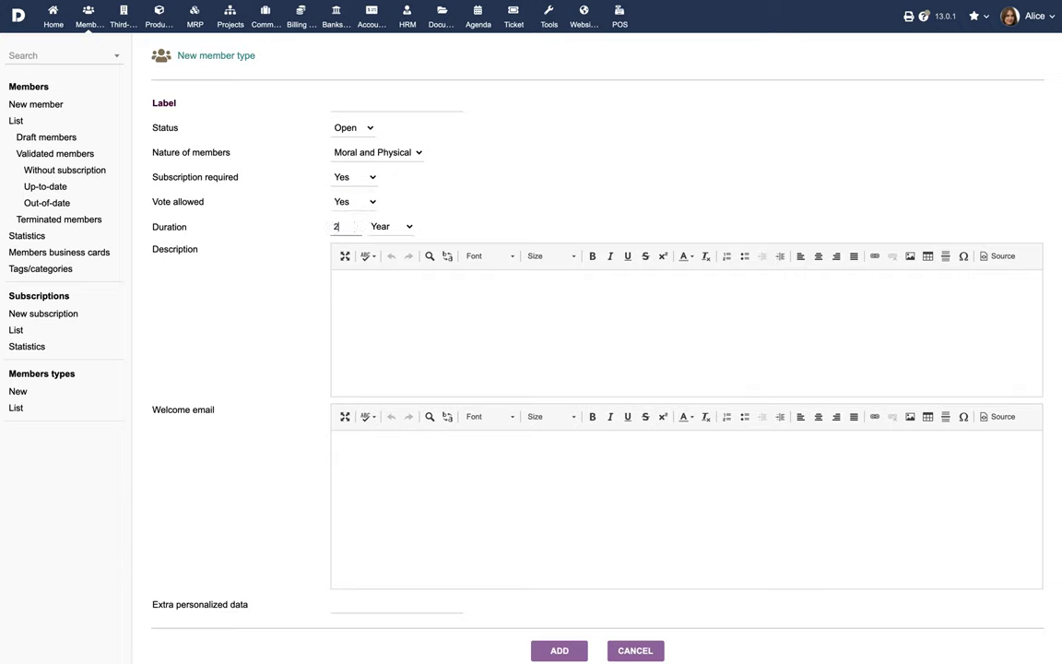
left_click(388, 228)
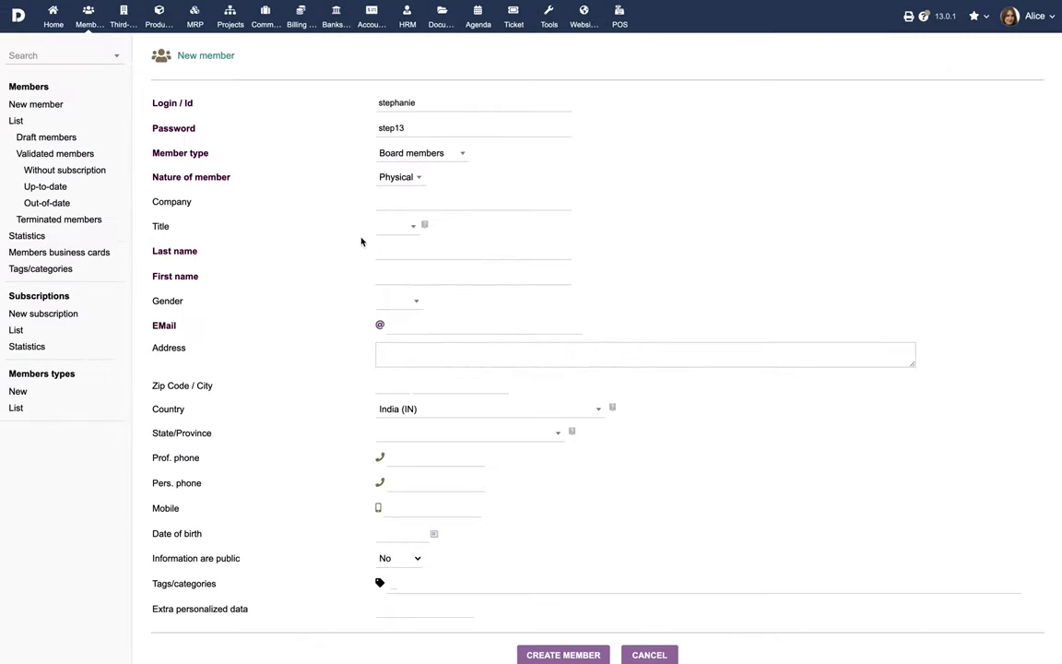
- Enter the member's last and first names and set gender to Woman
left_click(419, 254)
key("Tab")
left_click(415, 300)
left_click(369, 366)
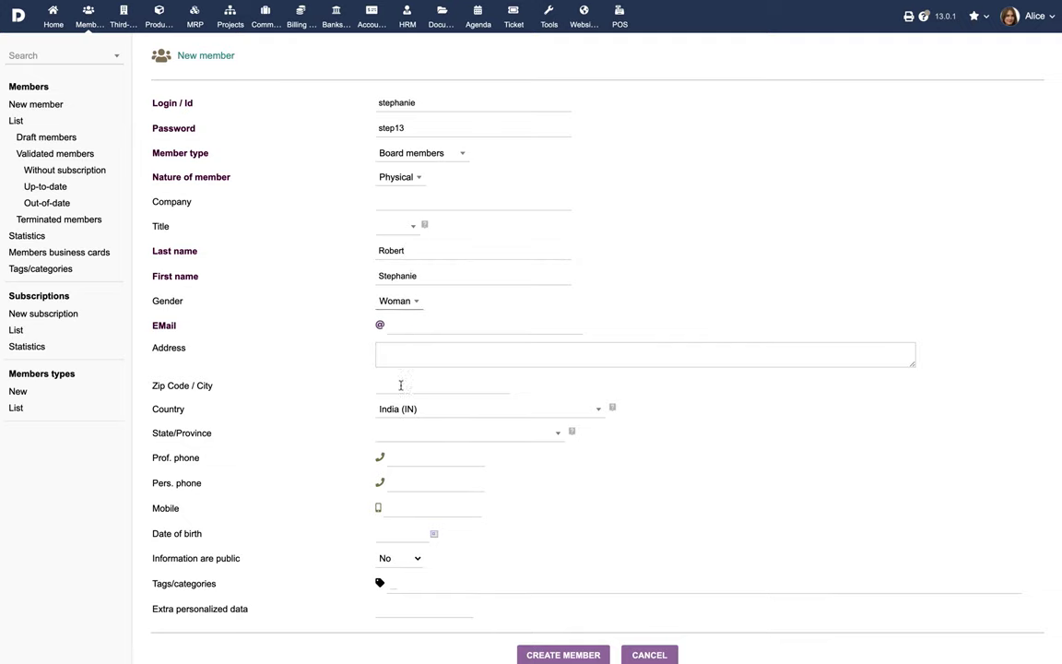
- Add the member's e-mail, street address and zip code, then create the member
left_click(427, 327)
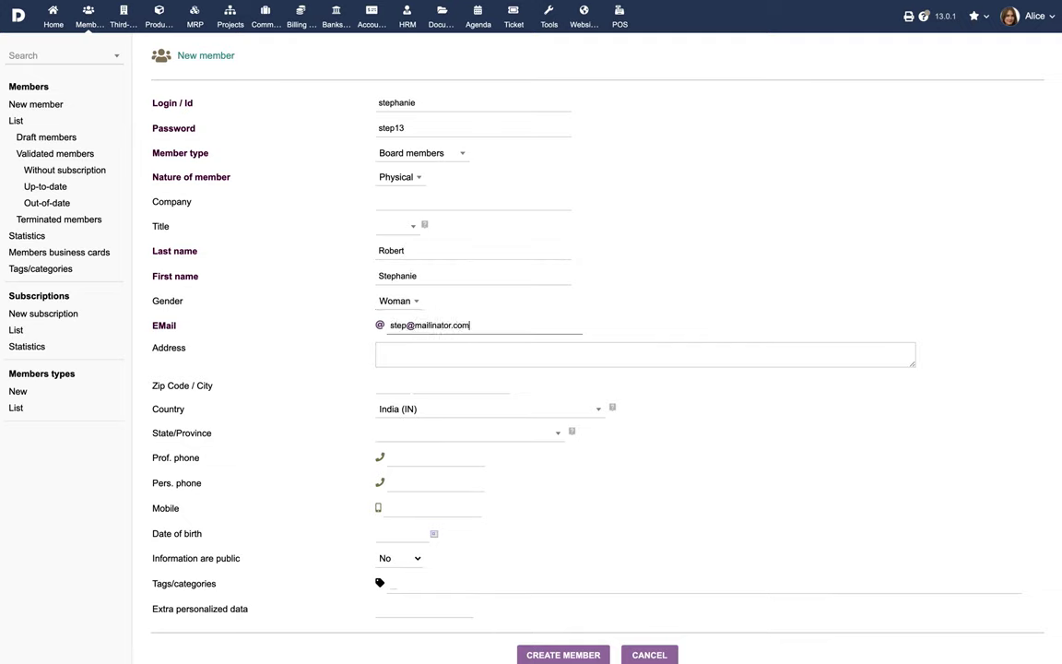
key("Tab")
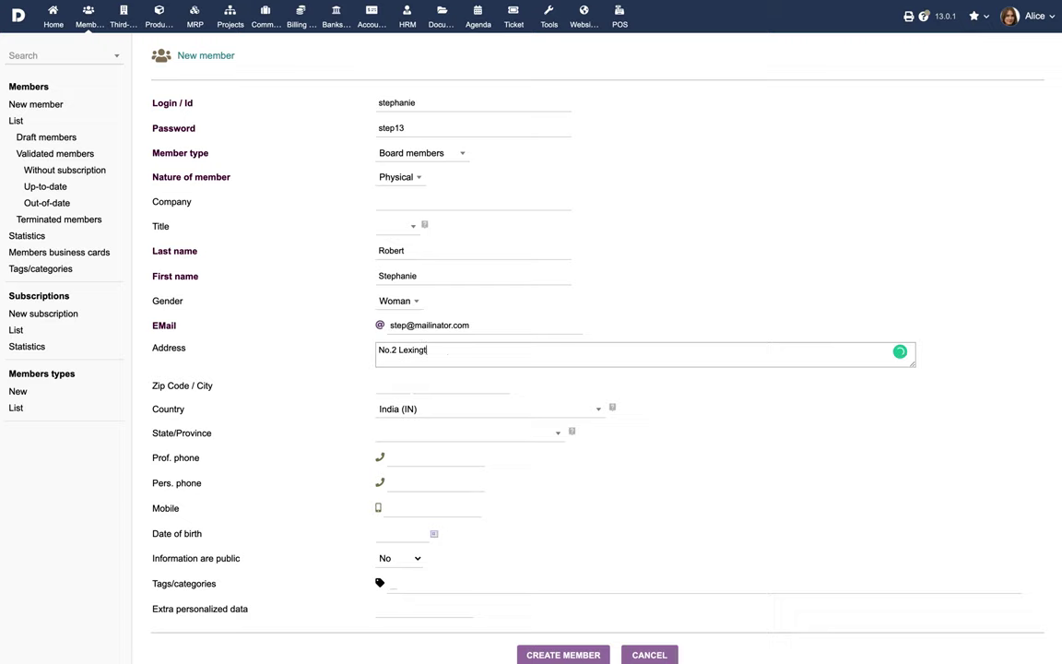
left_click(417, 385)
type("08869")
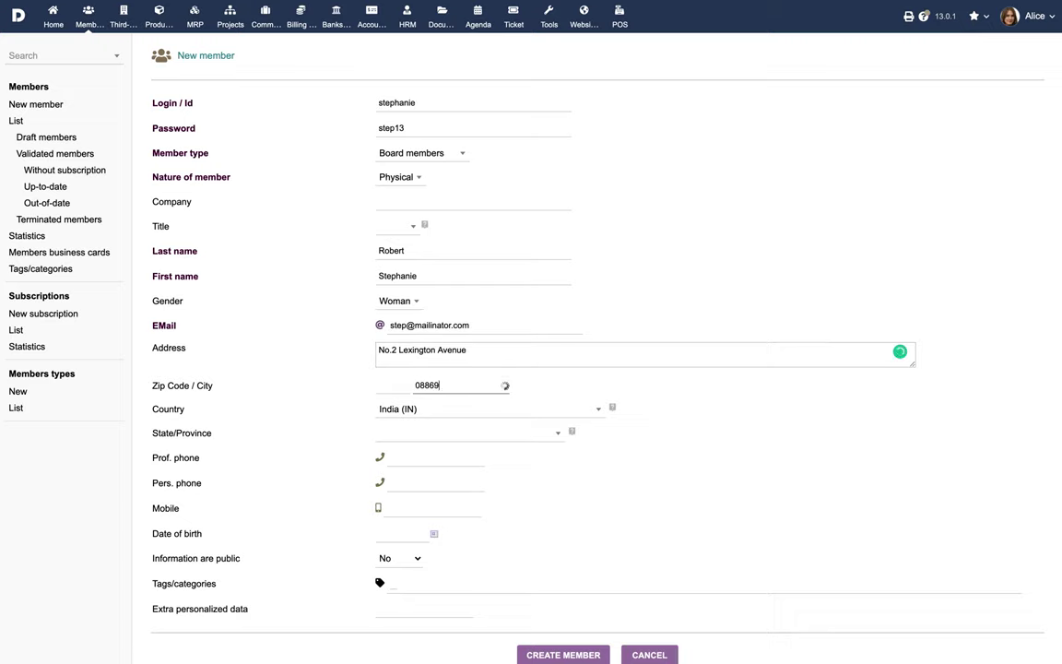
scroll(590, 498, "down", 1)
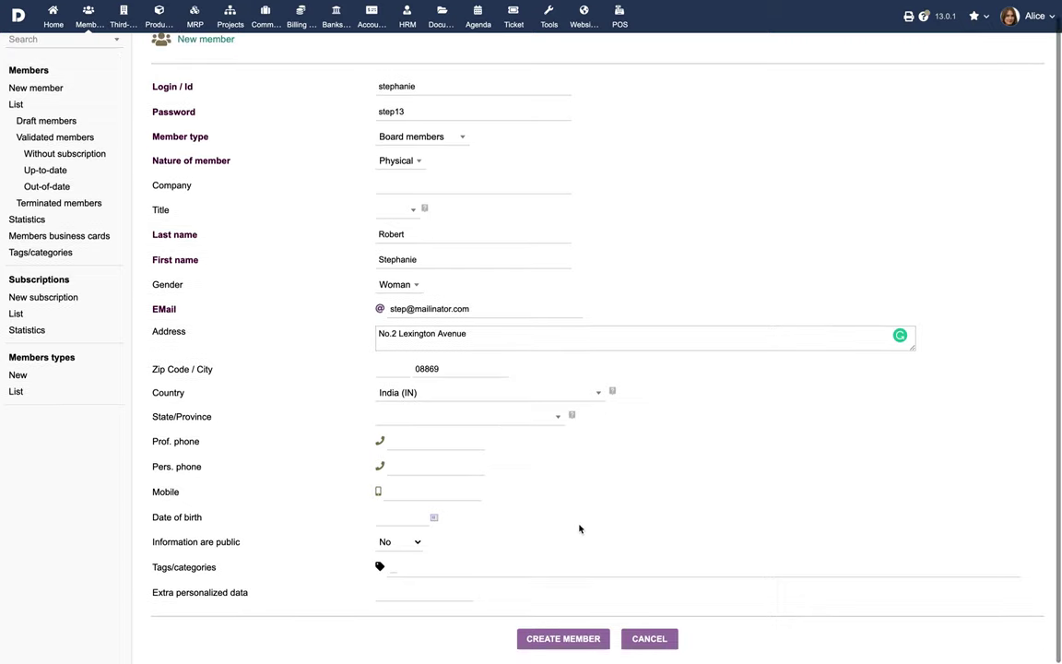
left_click(555, 638)
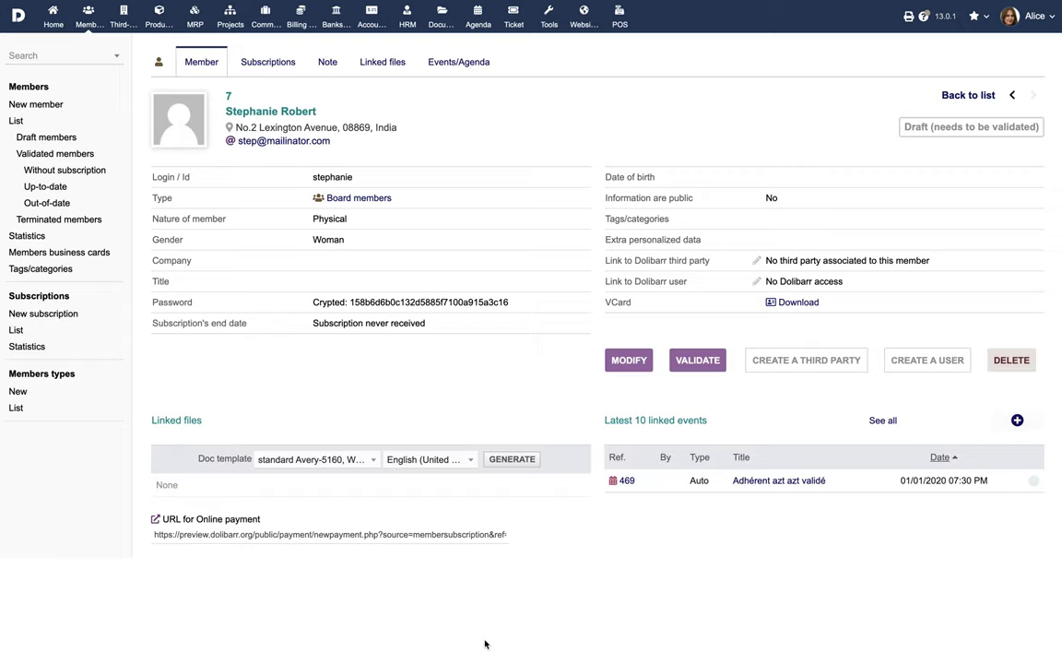
- Validate draft member 7, confirming with Yes, then view its subscriptions
left_click(694, 362)
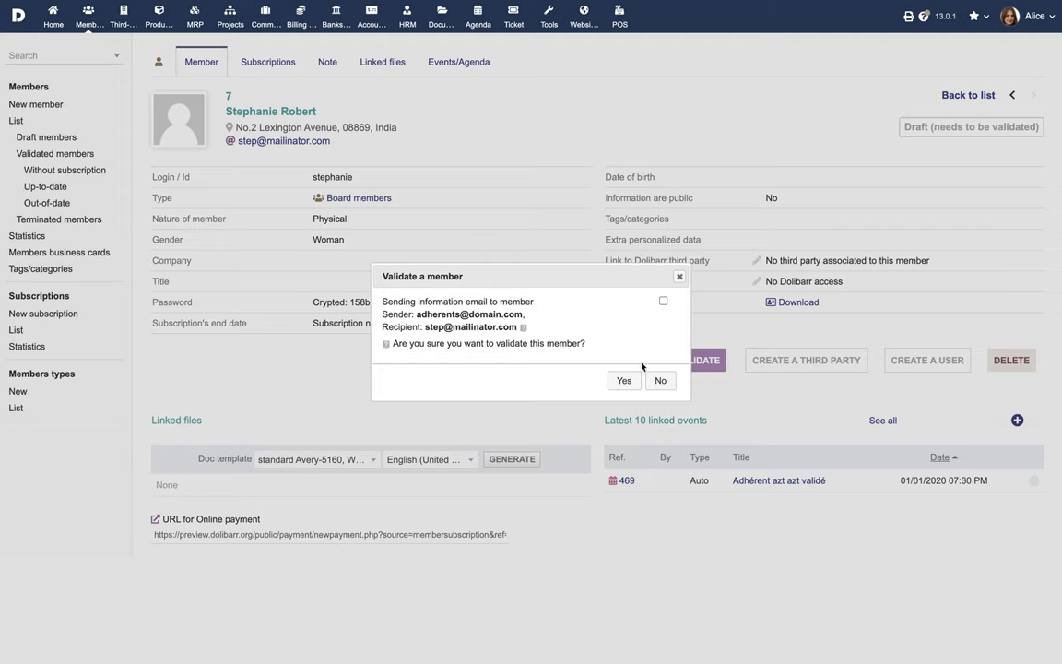
left_click(624, 382)
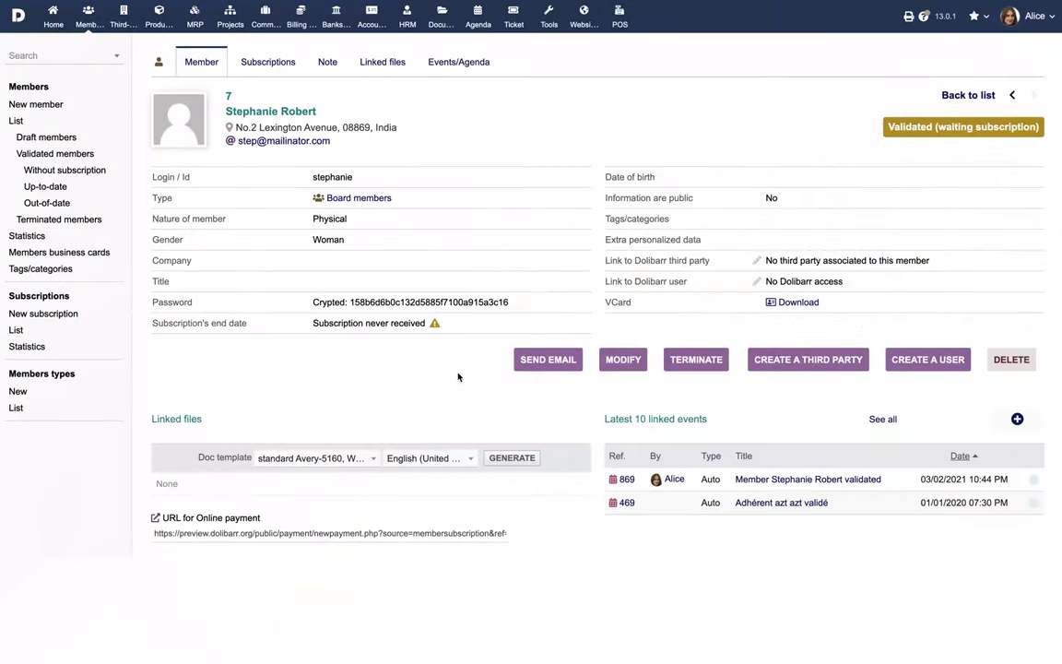
left_click(261, 67)
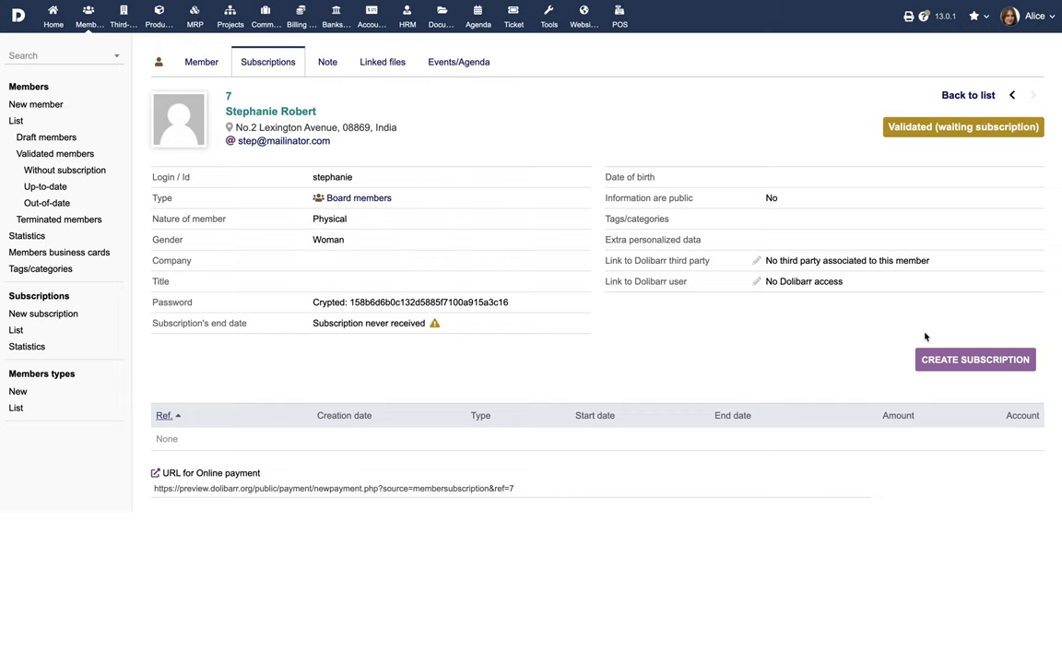
- Start a new subscription ending 03/01/2022 with amount 199
left_click(953, 356)
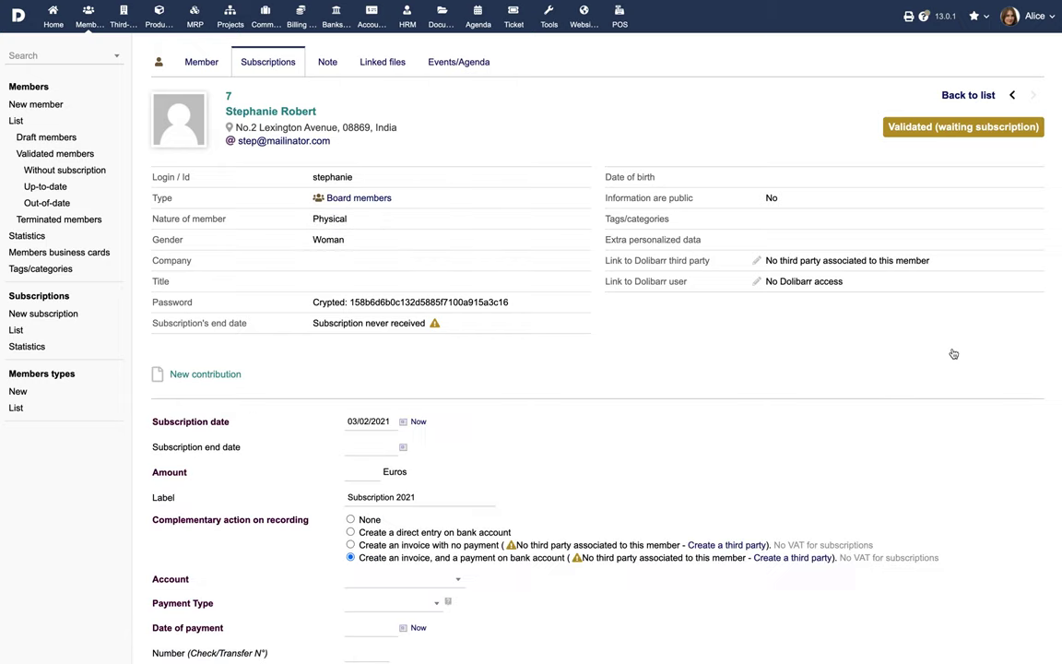
scroll(687, 350, "down", 3)
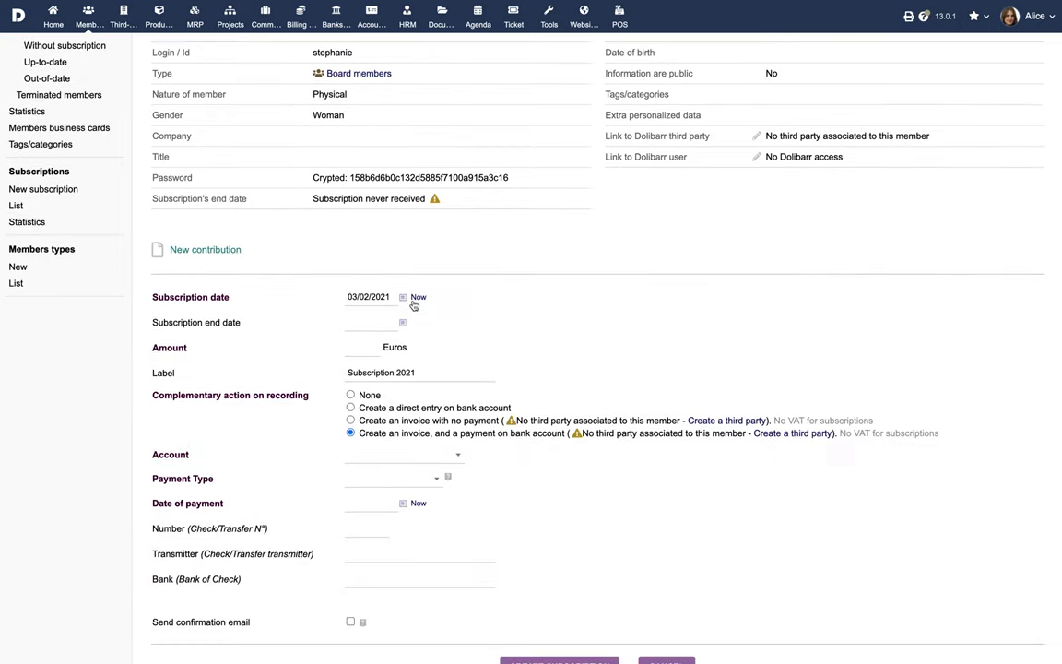
left_click(403, 324)
left_click(440, 345)
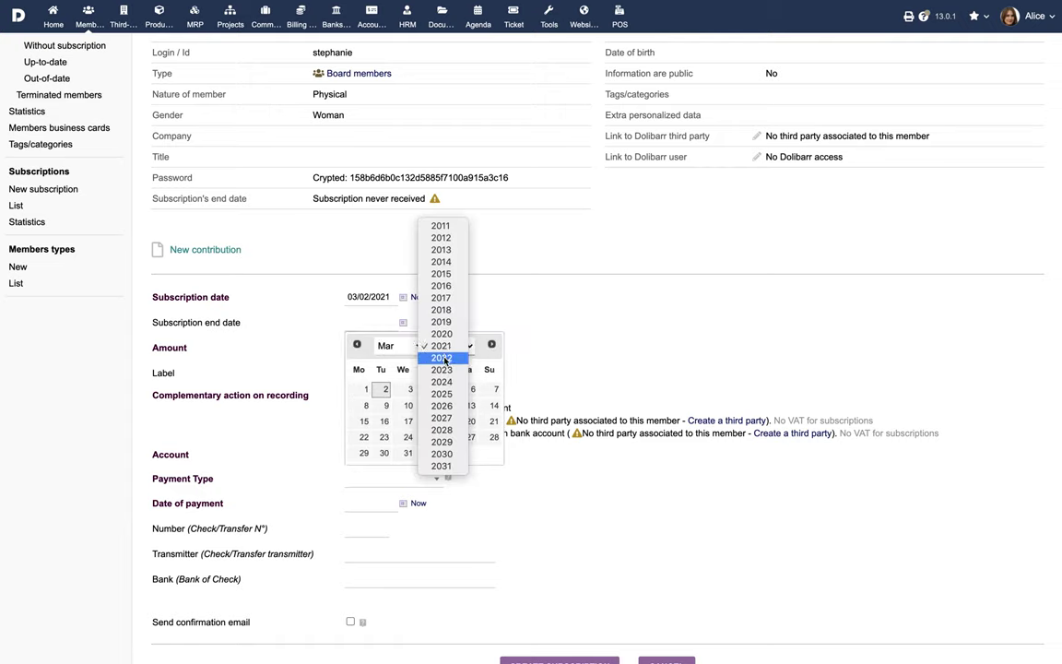
left_click(444, 361)
left_click(386, 388)
left_click(355, 348)
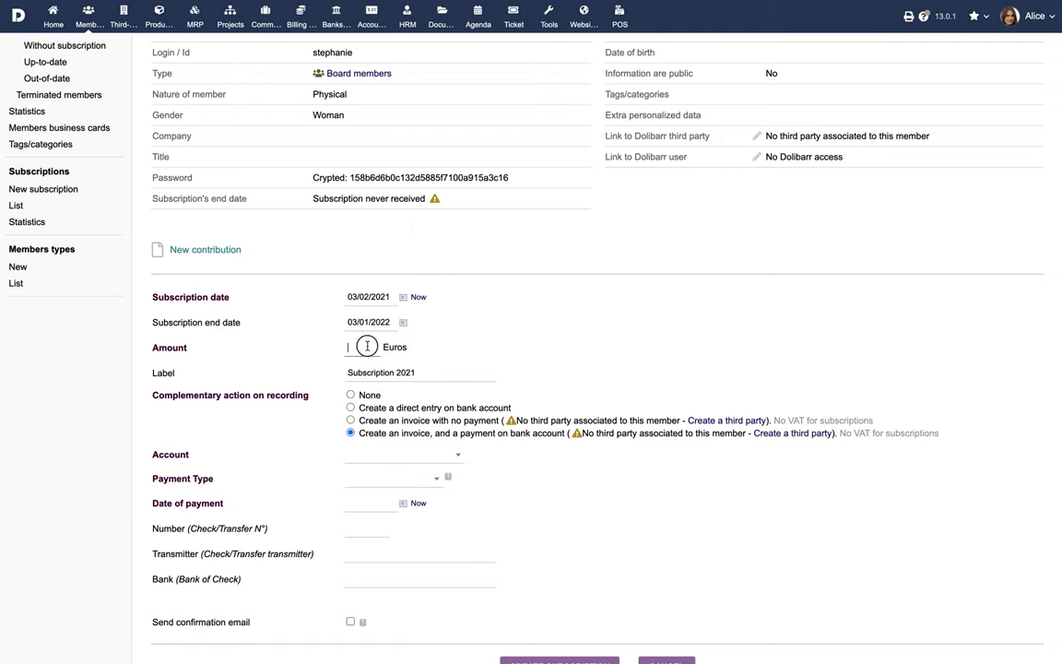
type("199")
- Pay it by direct bank entry to Luxemburg Bank Account, Credit card, dated today, and save
left_click(352, 407)
left_click(390, 455)
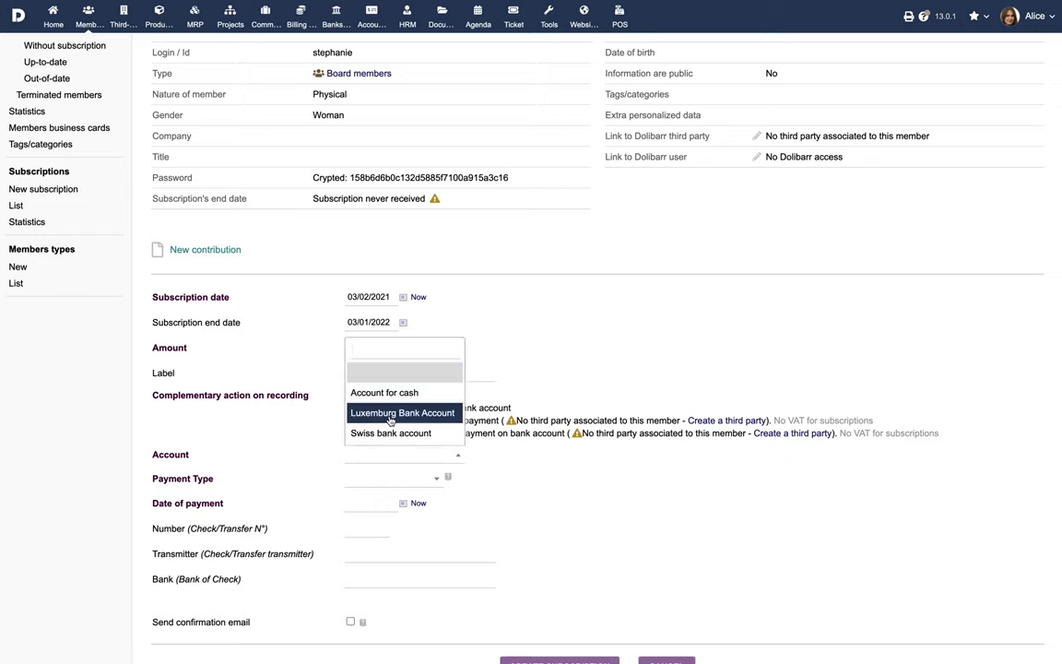
left_click(360, 412)
left_click(396, 479)
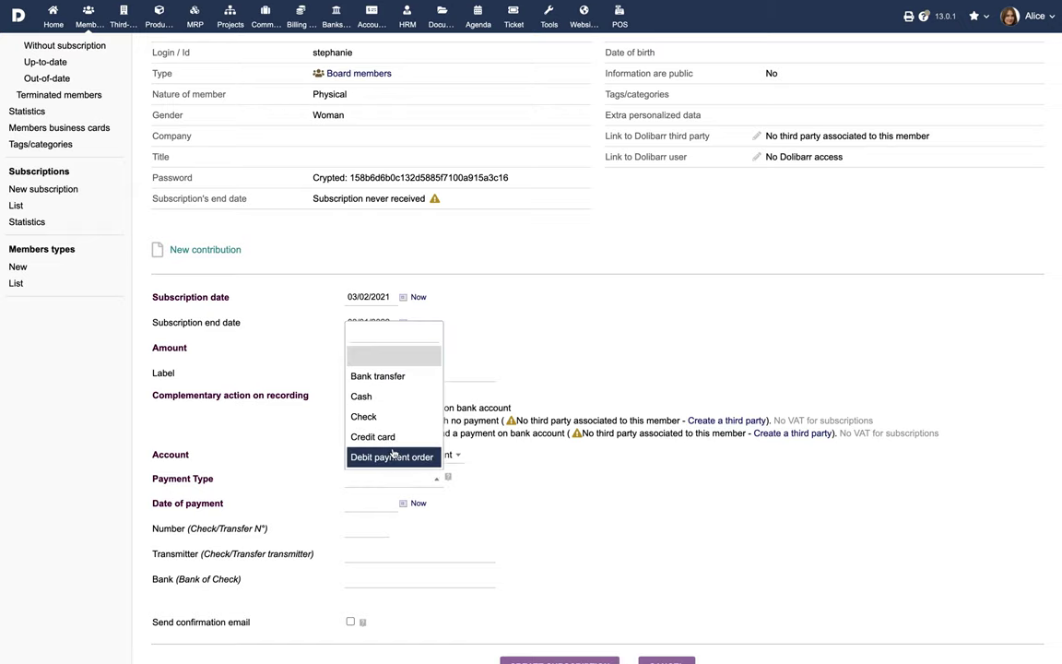
left_click(373, 436)
left_click(417, 503)
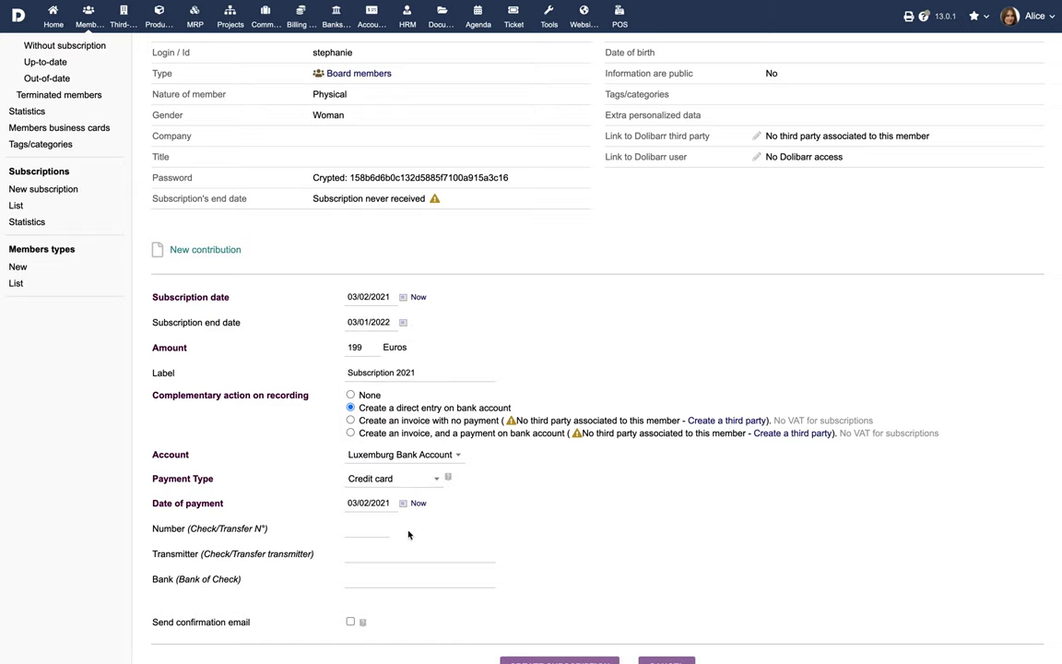
scroll(408, 535, "down", 1)
left_click(549, 636)
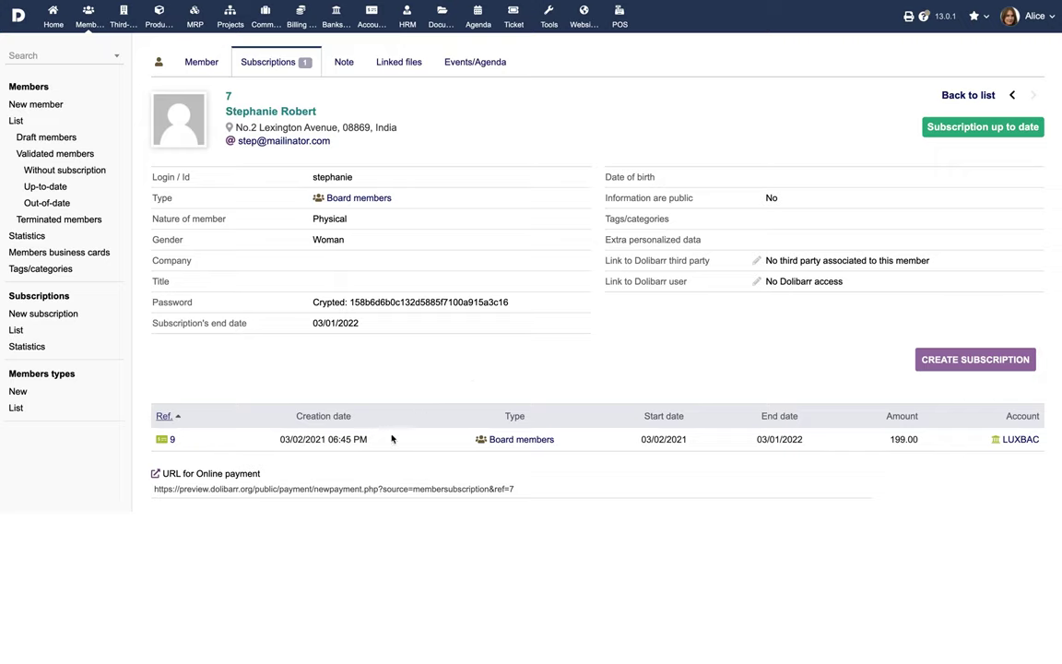
- Follow the member's online payment URL using Go to the link
left_click(343, 488)
right_click(343, 489)
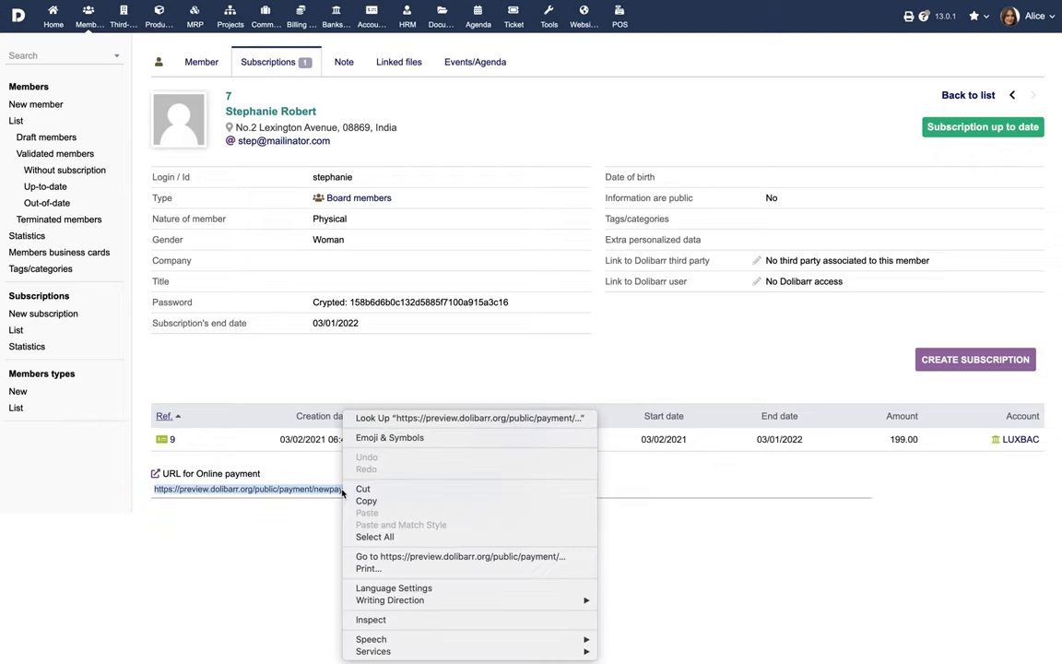
left_click(382, 557)
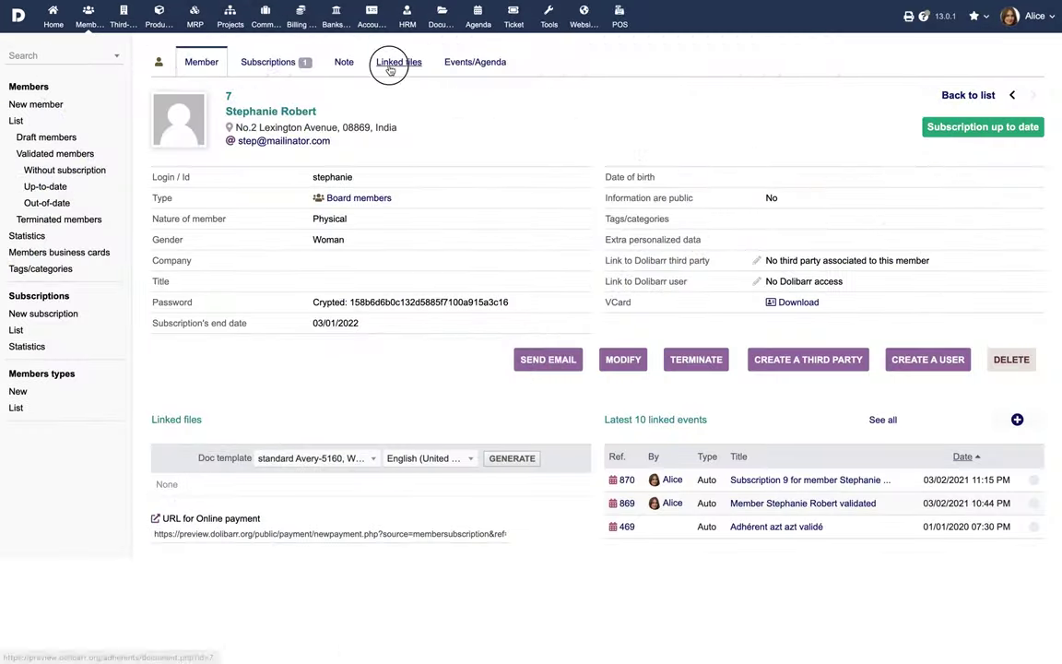
- Upload Bill.png as a linked file on the member record
left_click(185, 388)
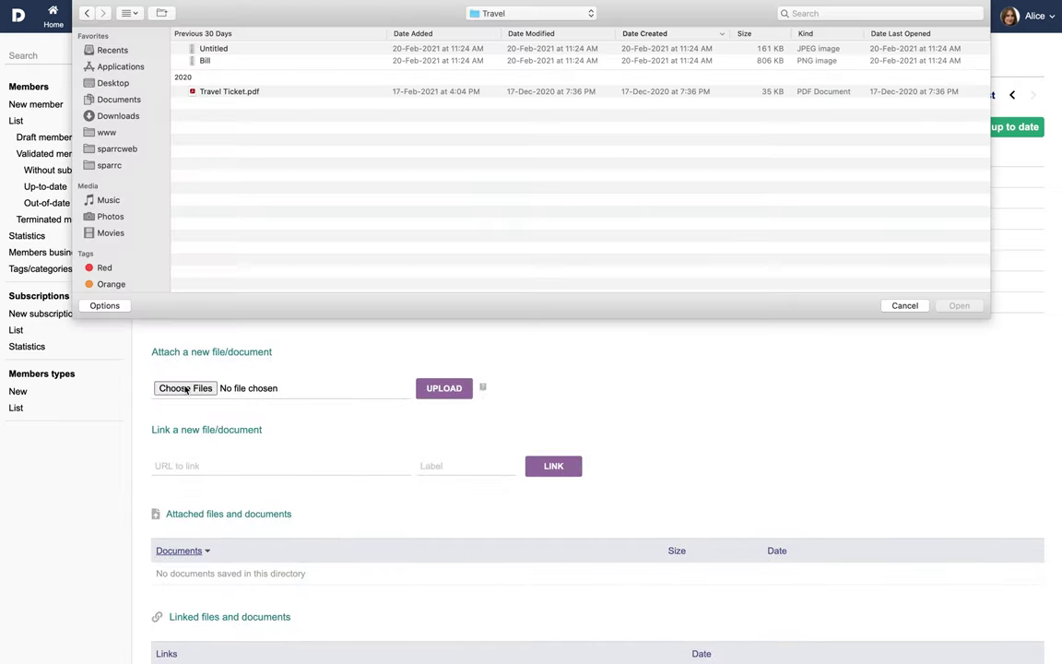
left_click(220, 62)
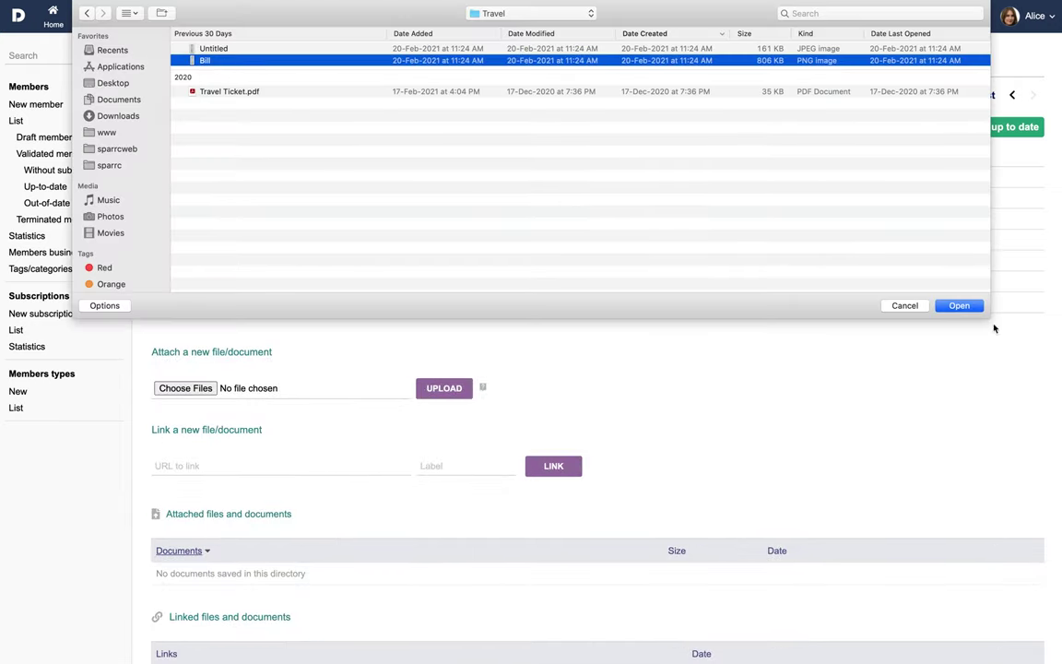
left_click(958, 305)
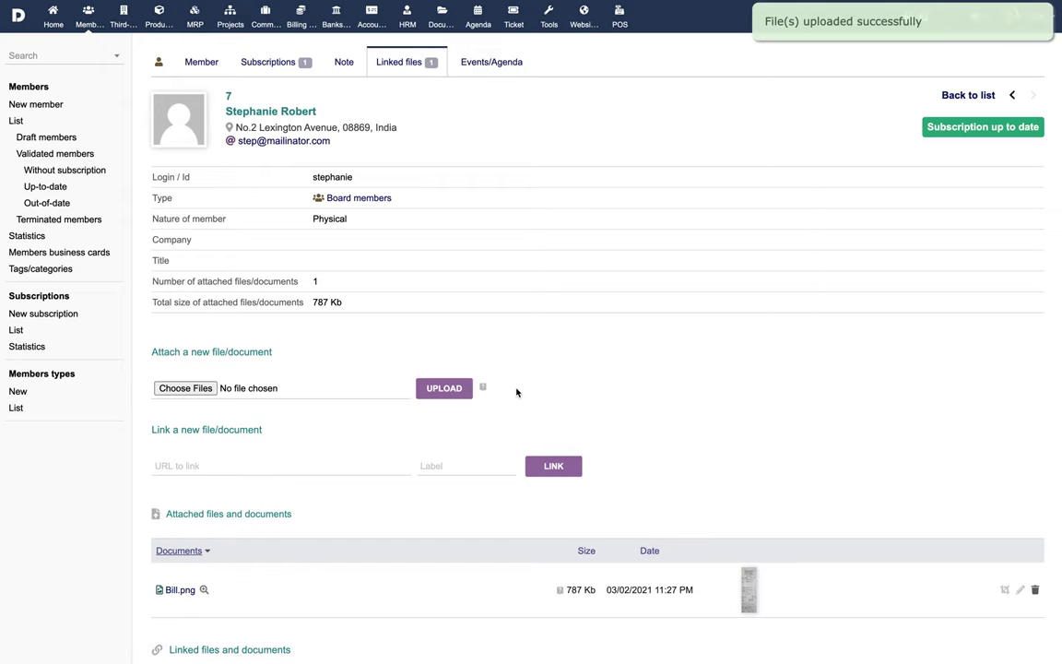
- Review the member's events, then begin terminating it but cancel with No
left_click(492, 65)
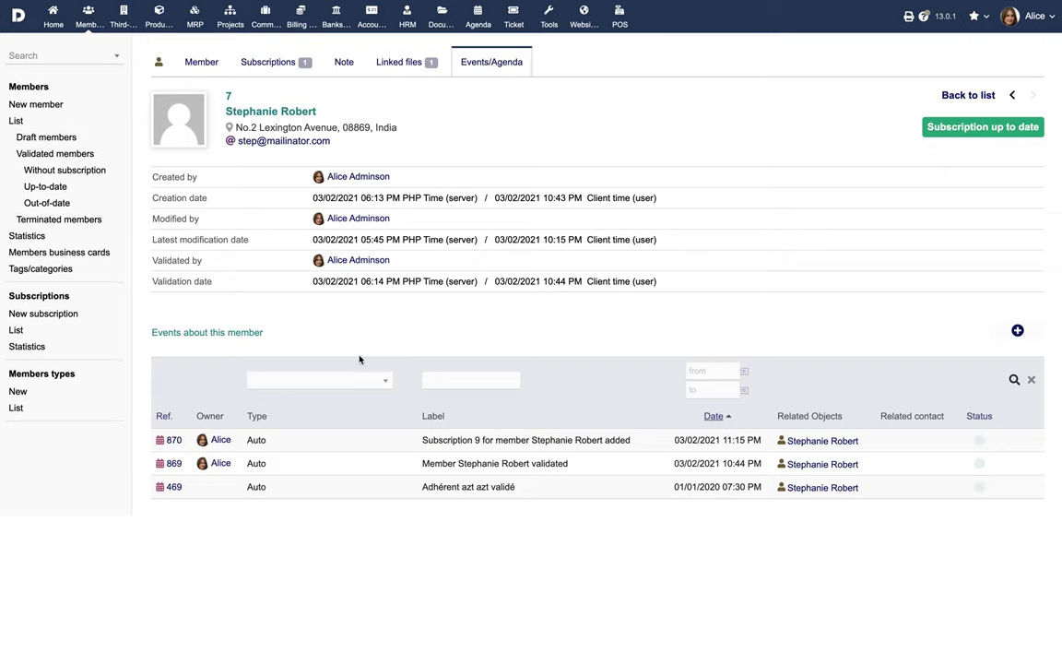
left_click(190, 62)
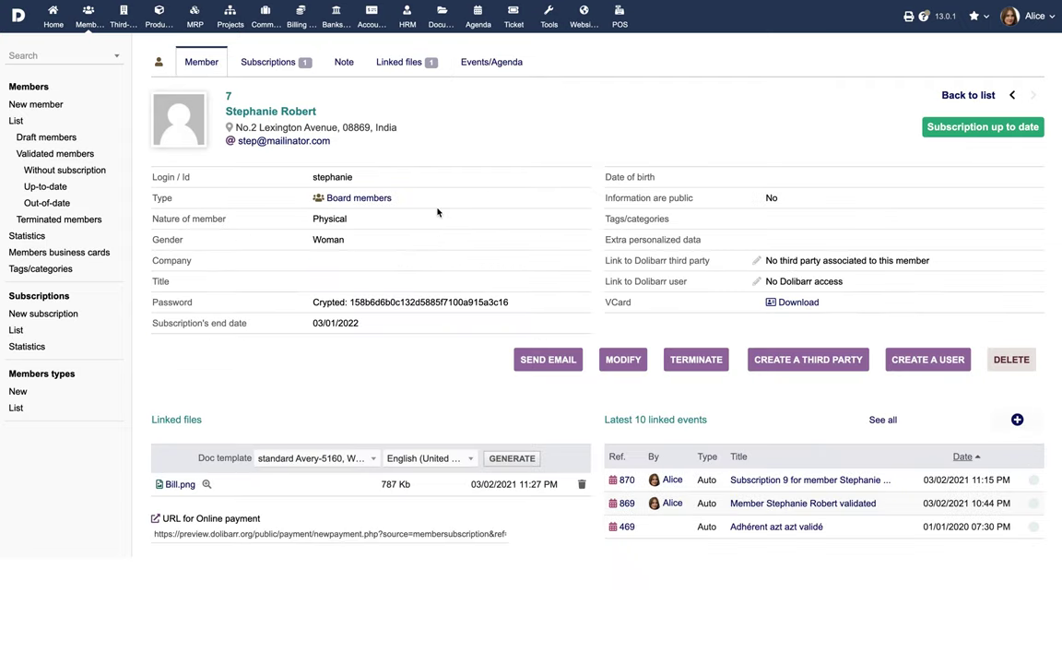
left_click(695, 360)
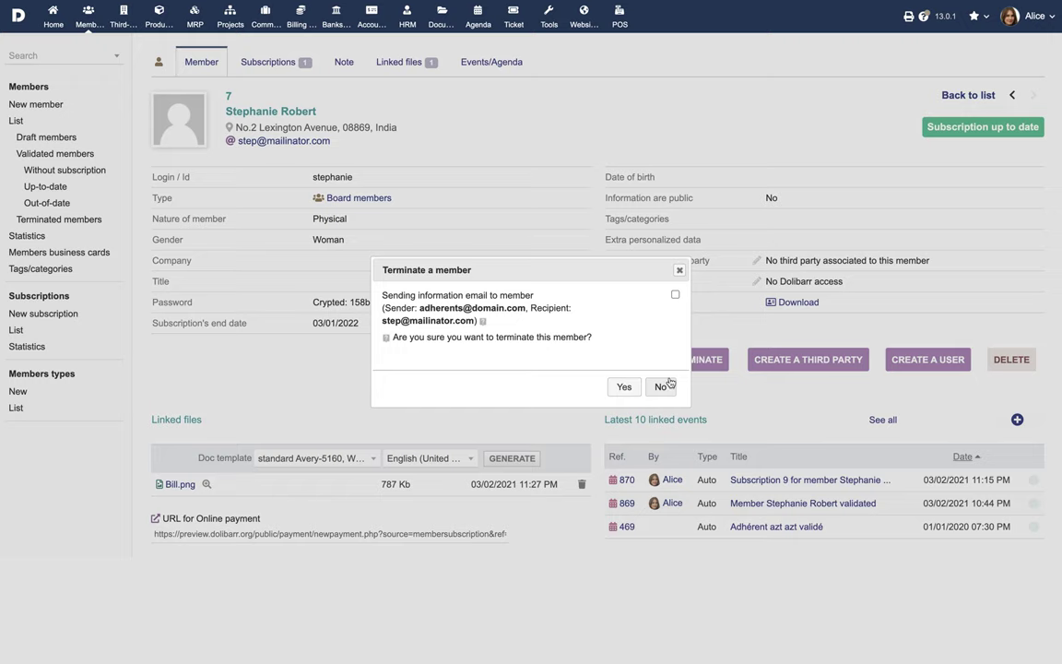
left_click(661, 390)
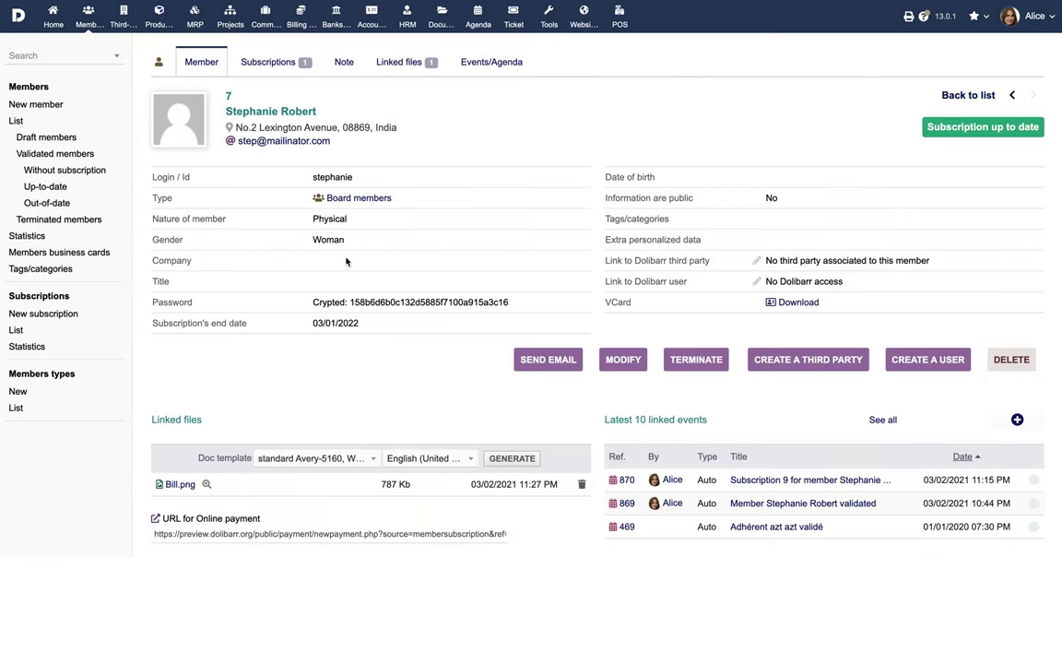
- Browse the member list filtered by draft, validated, unsubscribed, expired and terminated status
left_click(17, 122)
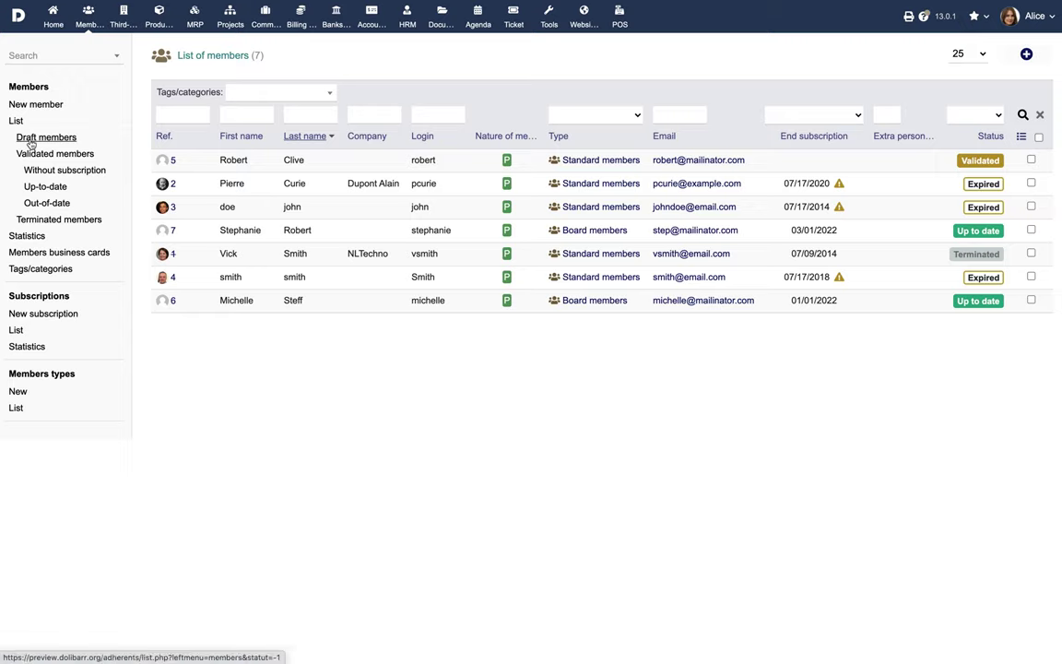
left_click(29, 137)
left_click(34, 158)
left_click(35, 170)
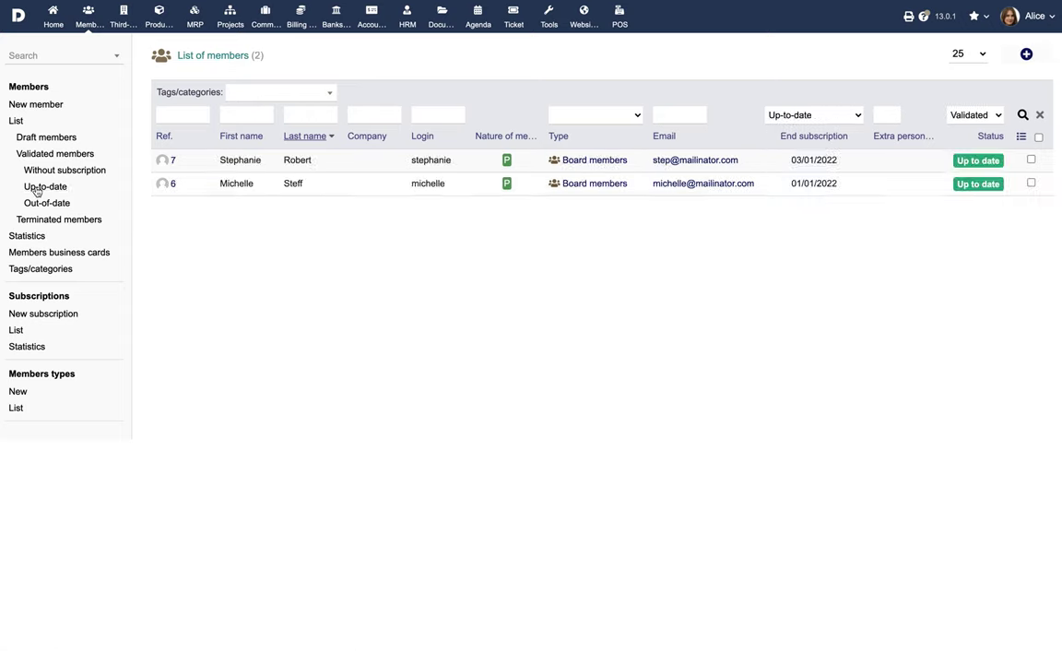
left_click(38, 203)
left_click(39, 222)
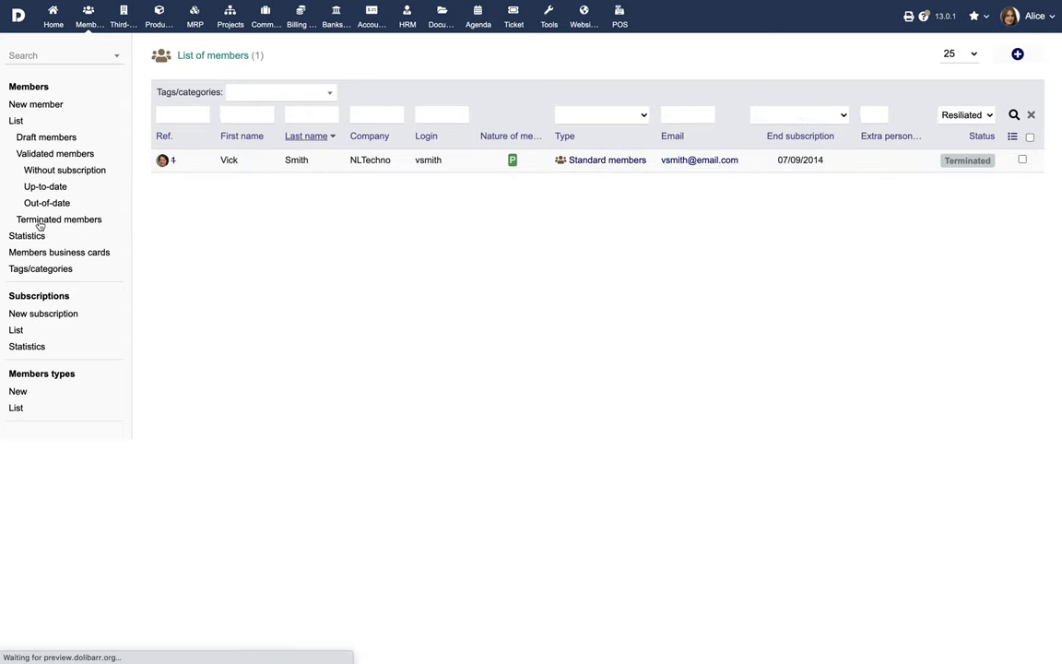
- View subscription statistics by country and by region
left_click(26, 238)
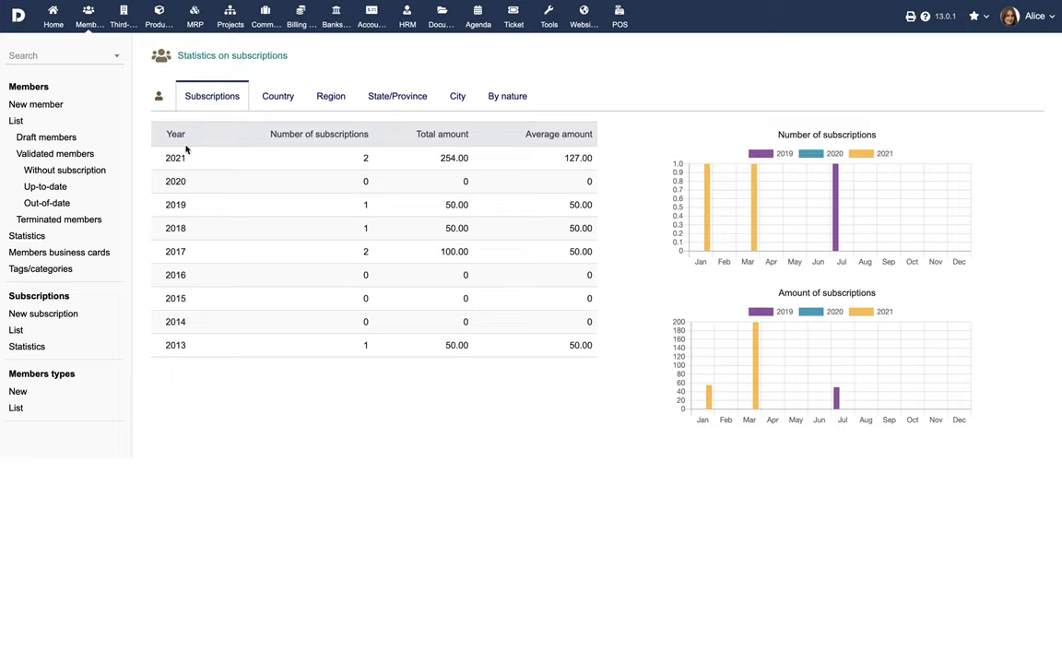
left_click(270, 100)
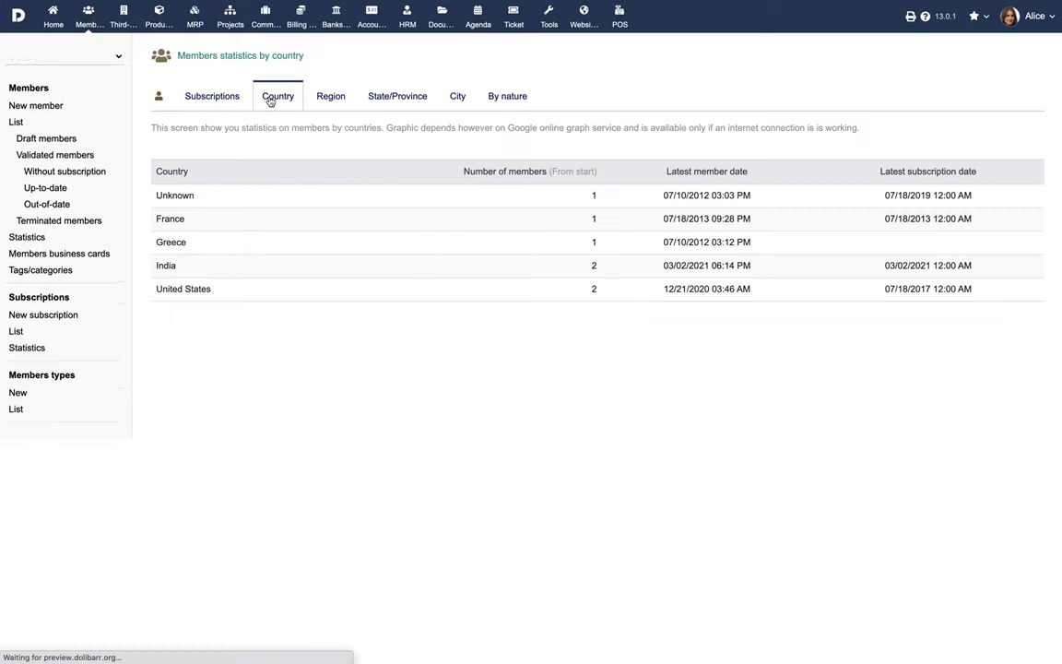
left_click(327, 96)
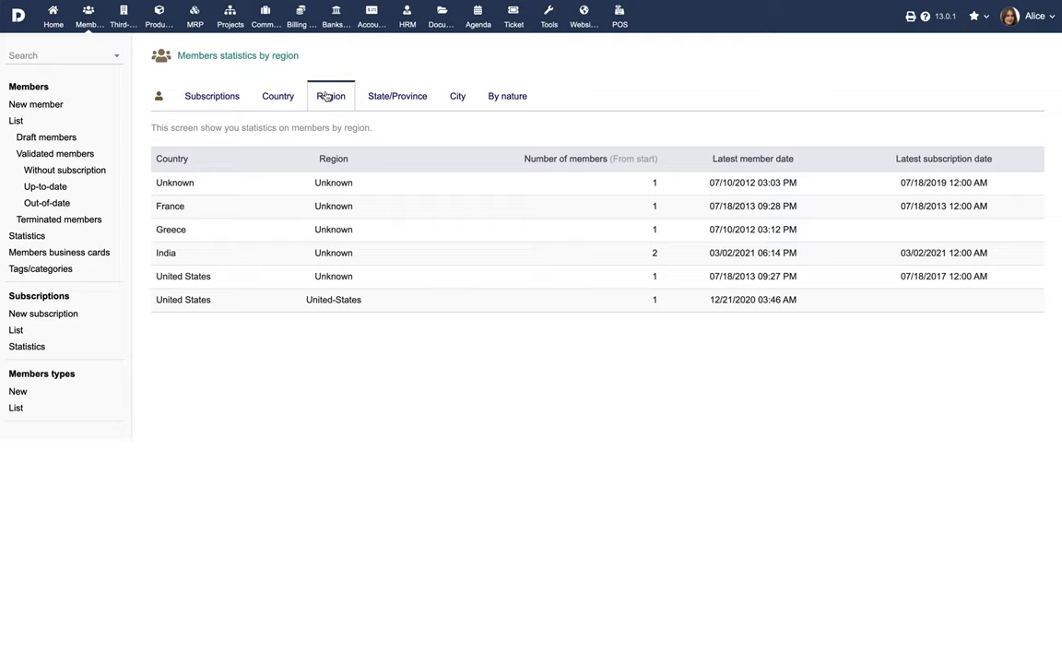
left_click(59, 253)
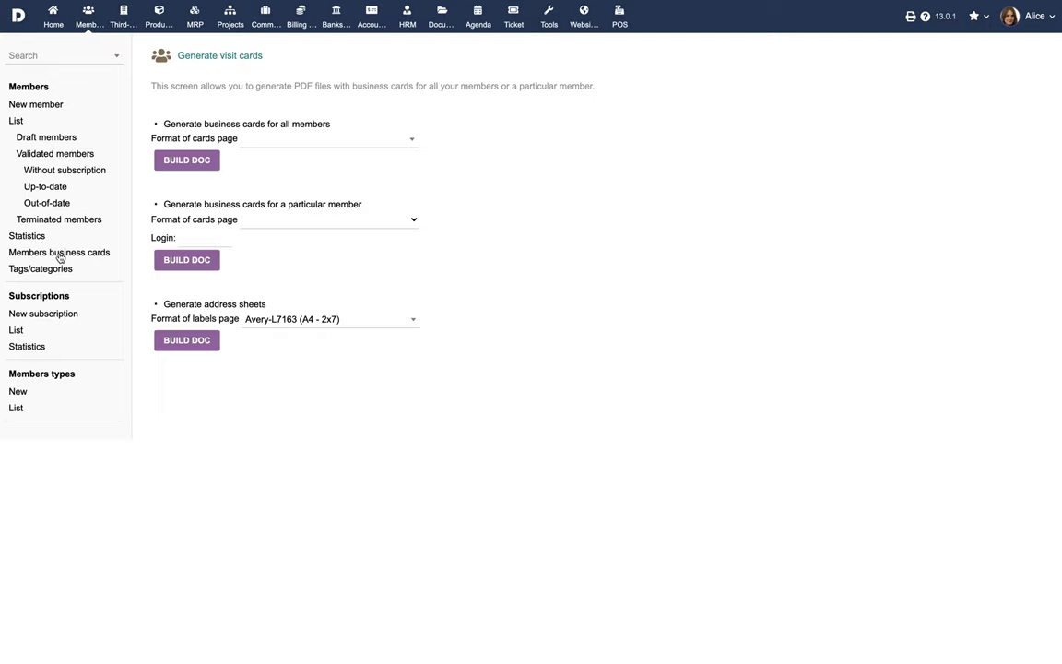
- Choose Avery-5163, WL-125WX (letter - 2x5) cards for all members and open the VIP tag
left_click(350, 141)
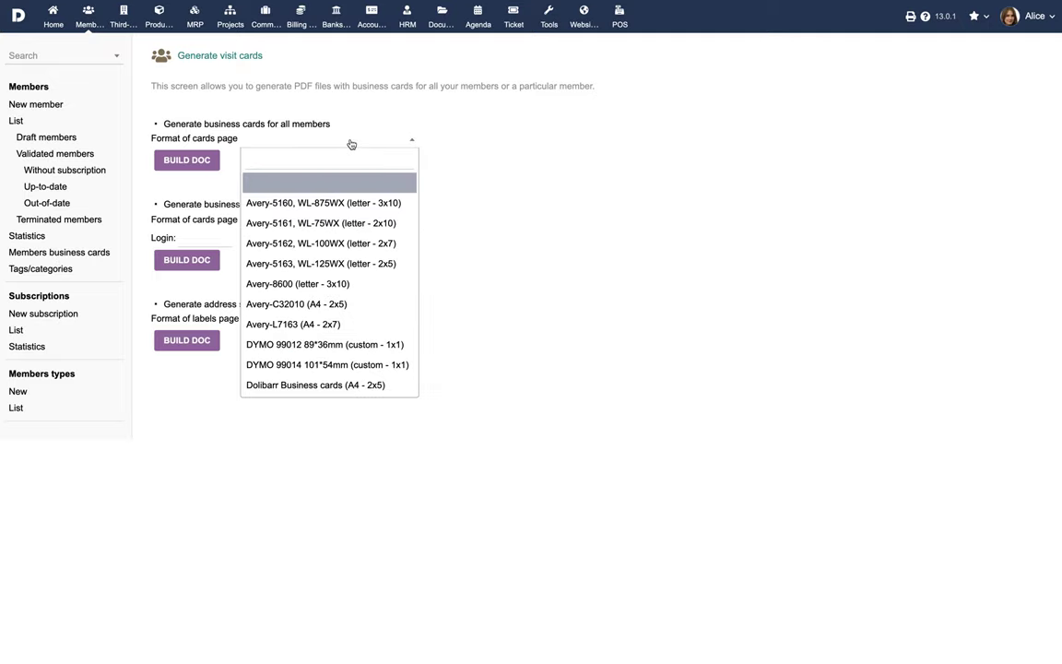
left_click(323, 263)
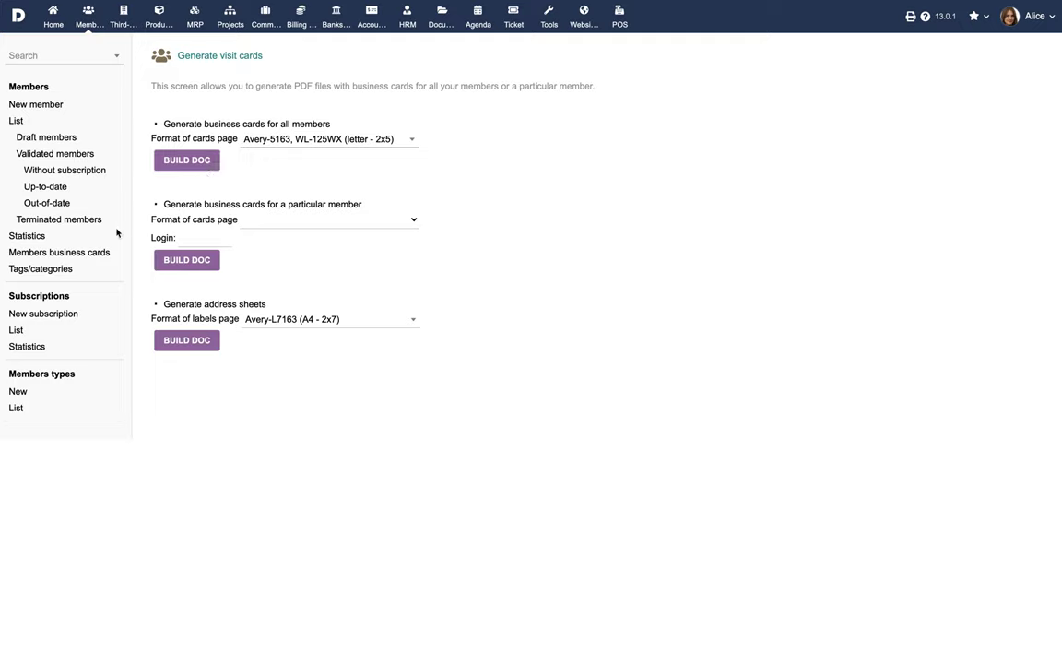
left_click(53, 270)
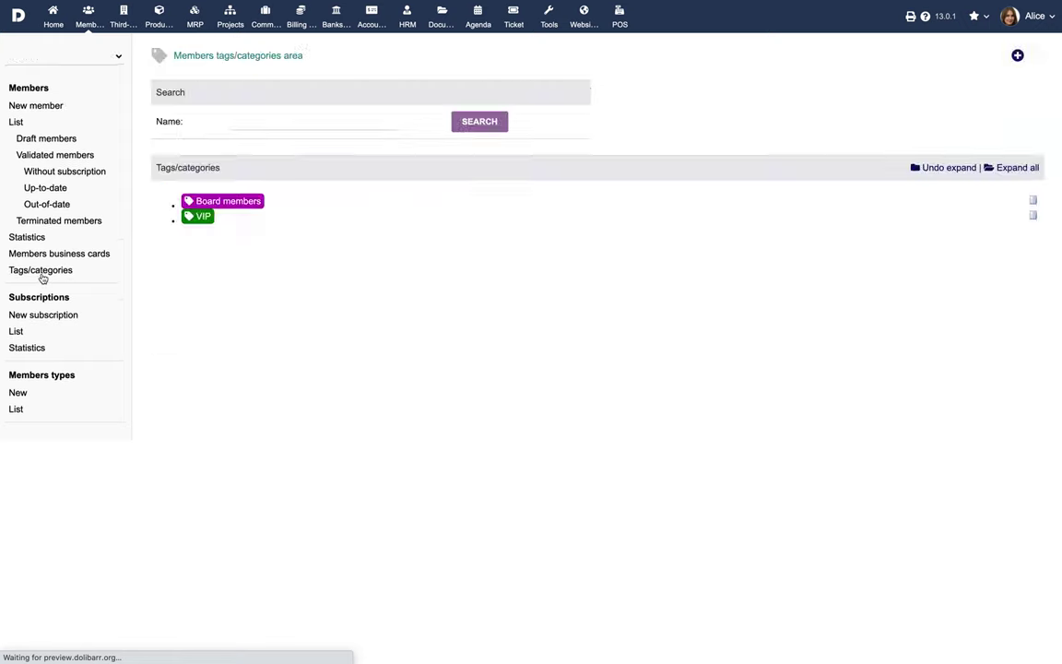
left_click(187, 210)
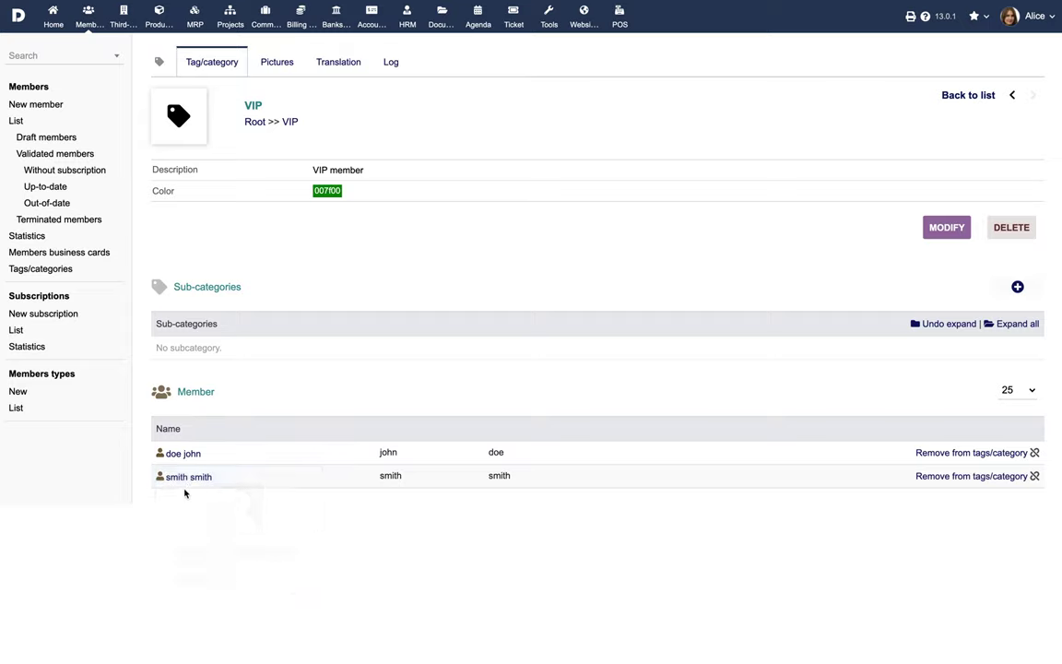
mouse_move(191, 478)
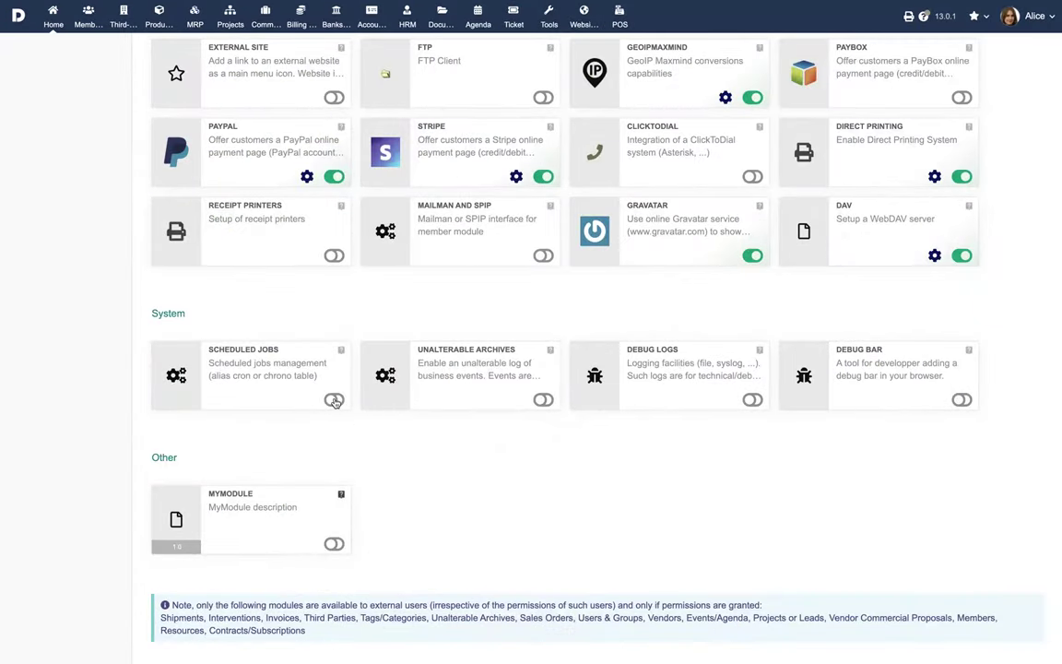
- Activate the Scheduled Jobs module and review its daily expired-subscription email reminder job
left_click(334, 400)
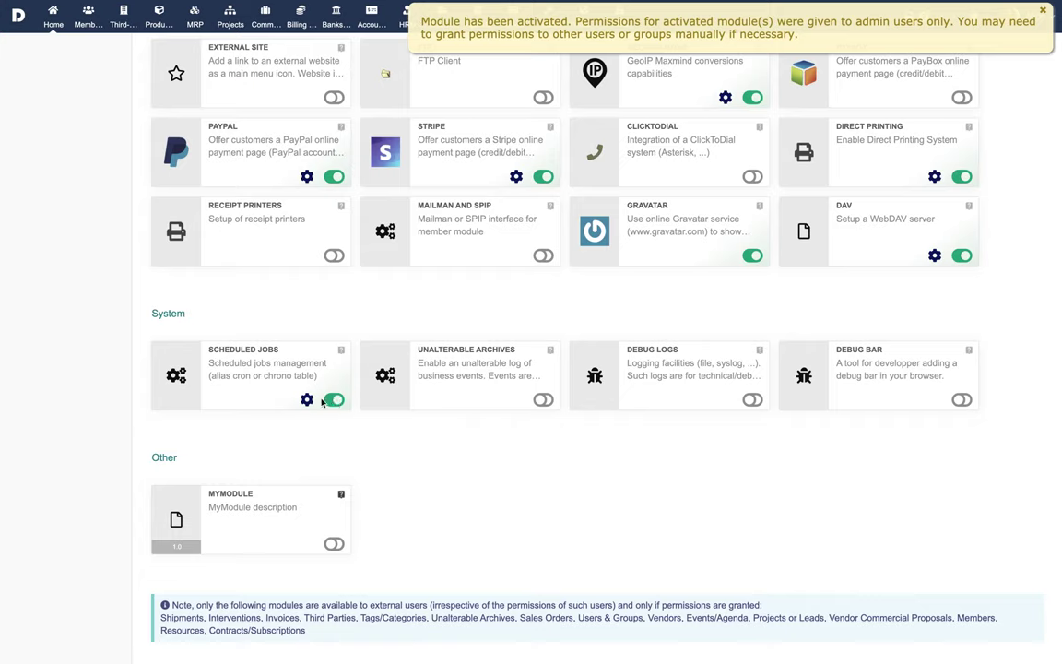
left_click(307, 400)
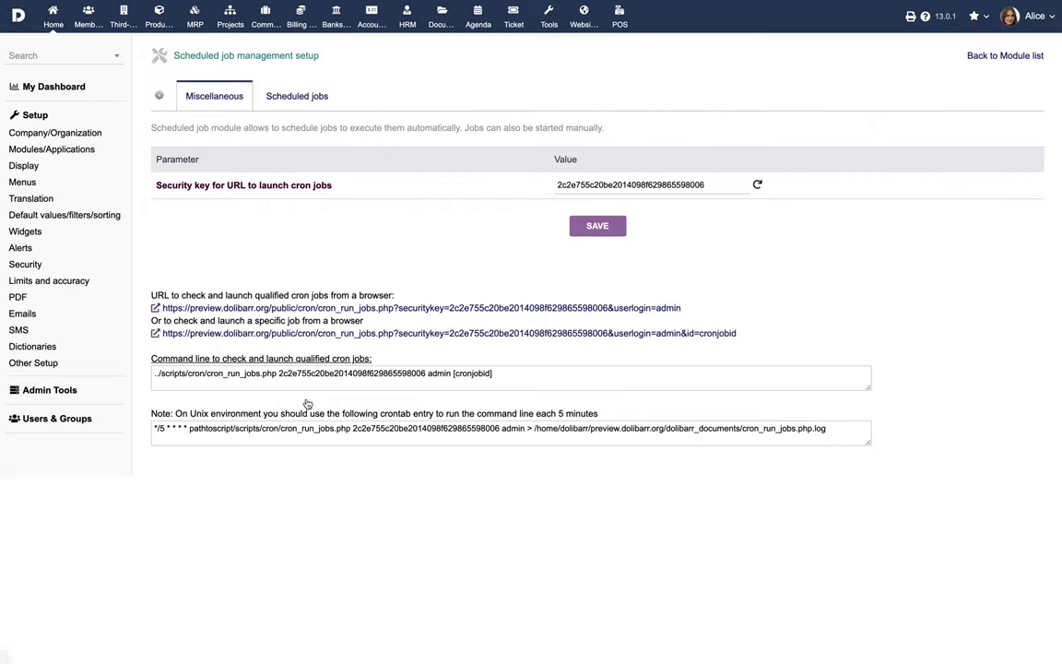
left_click(295, 96)
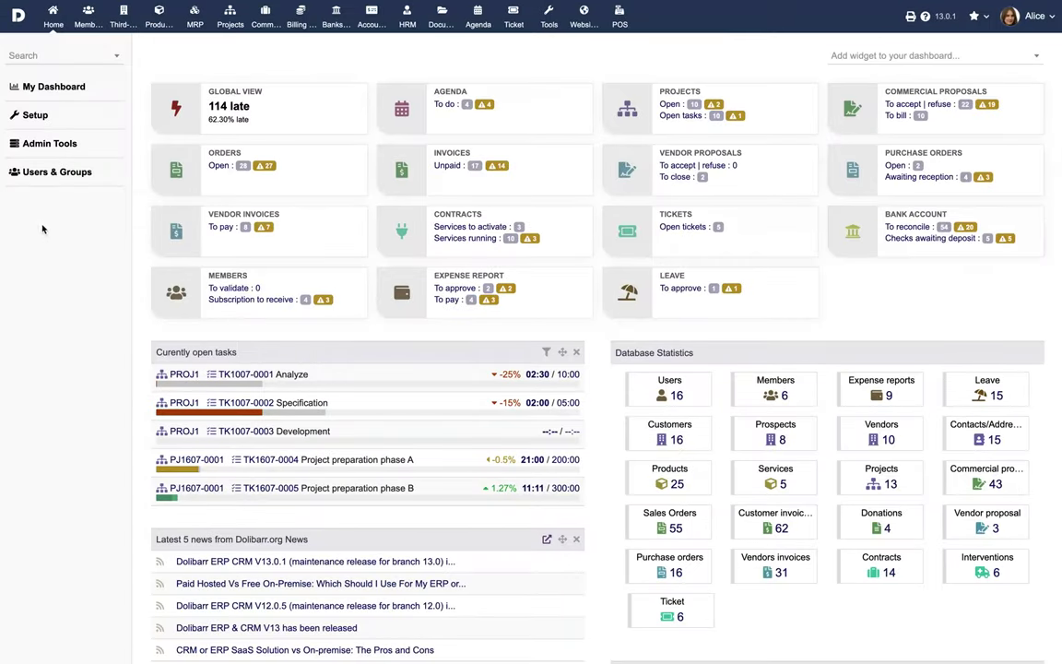
left_click(31, 115)
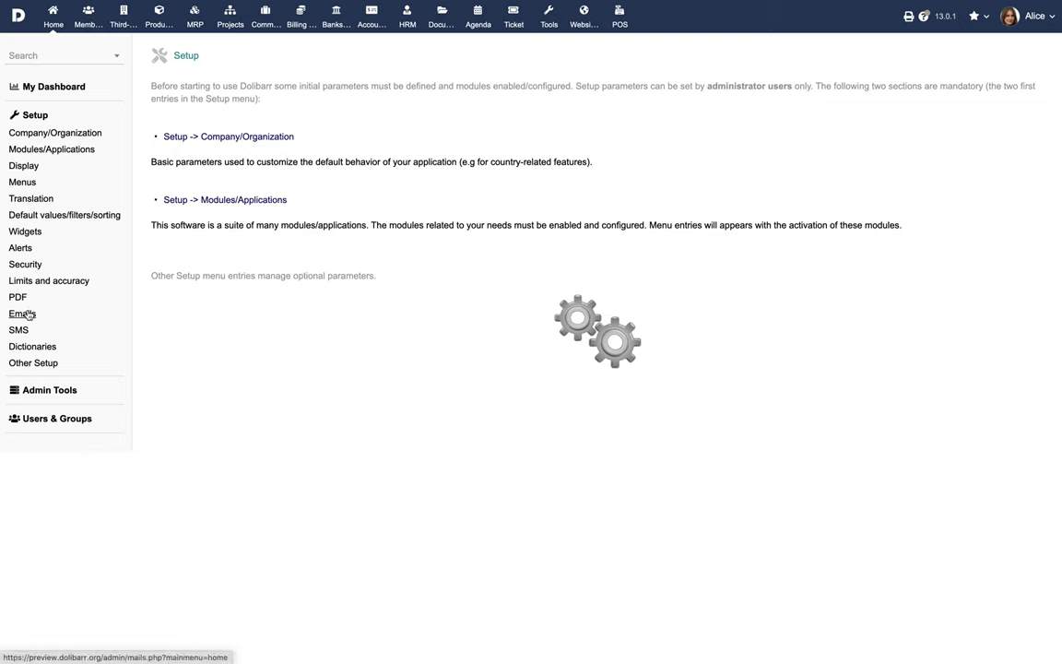
- Inspect the subscription reminder email template's content, including its online payment line, without saving
left_click(22, 312)
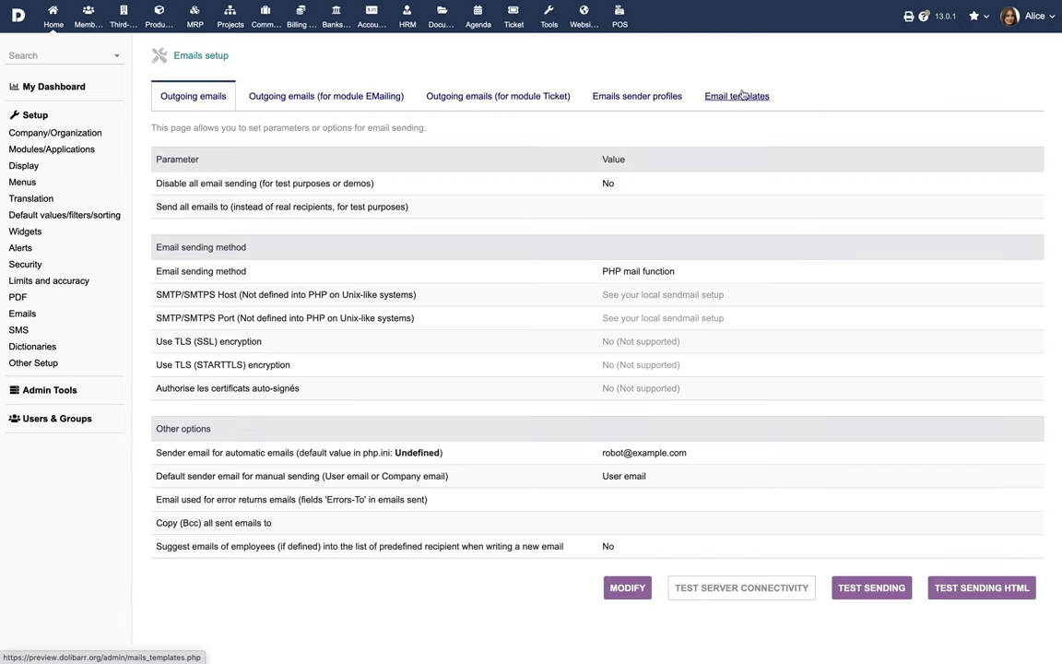
left_click(748, 98)
scroll(578, 337, "down", 3)
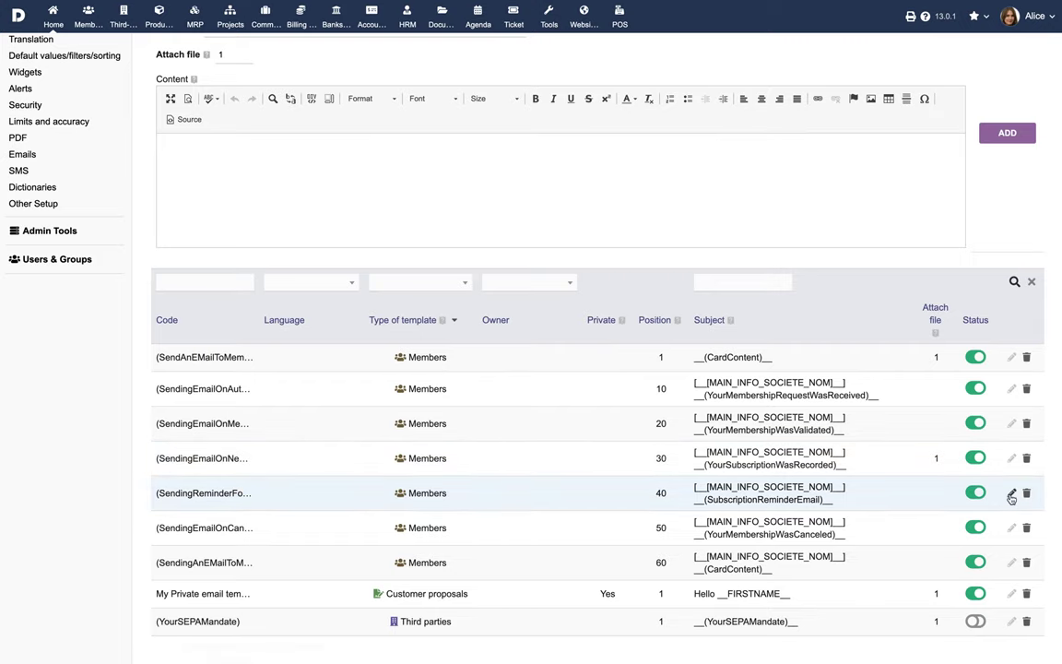
left_click(1011, 493)
scroll(697, 550, "down", 5)
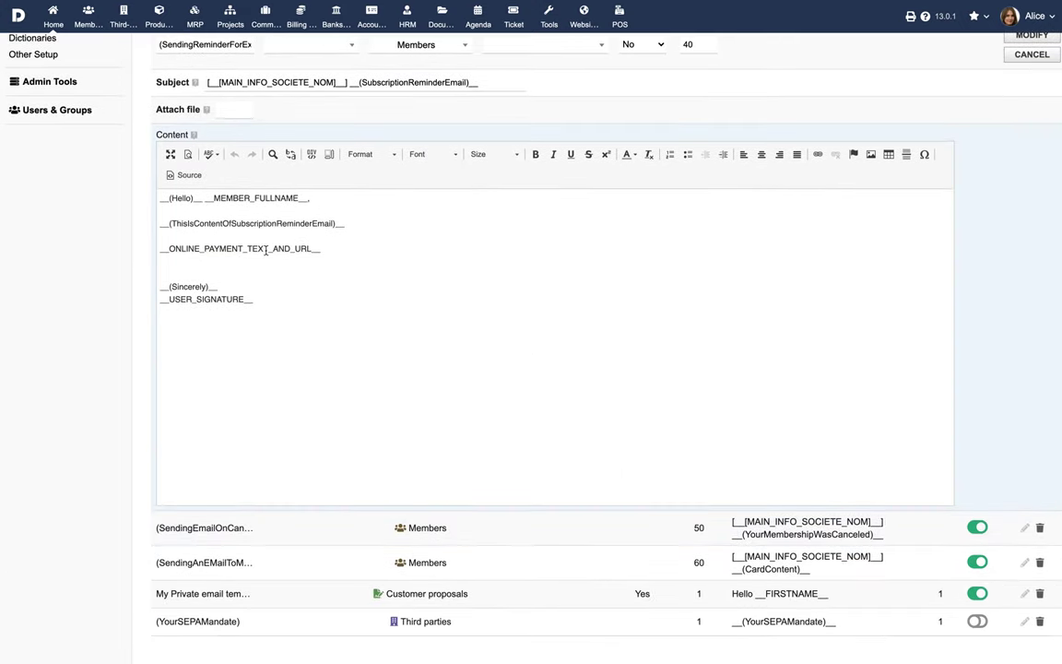
double_click(264, 254)
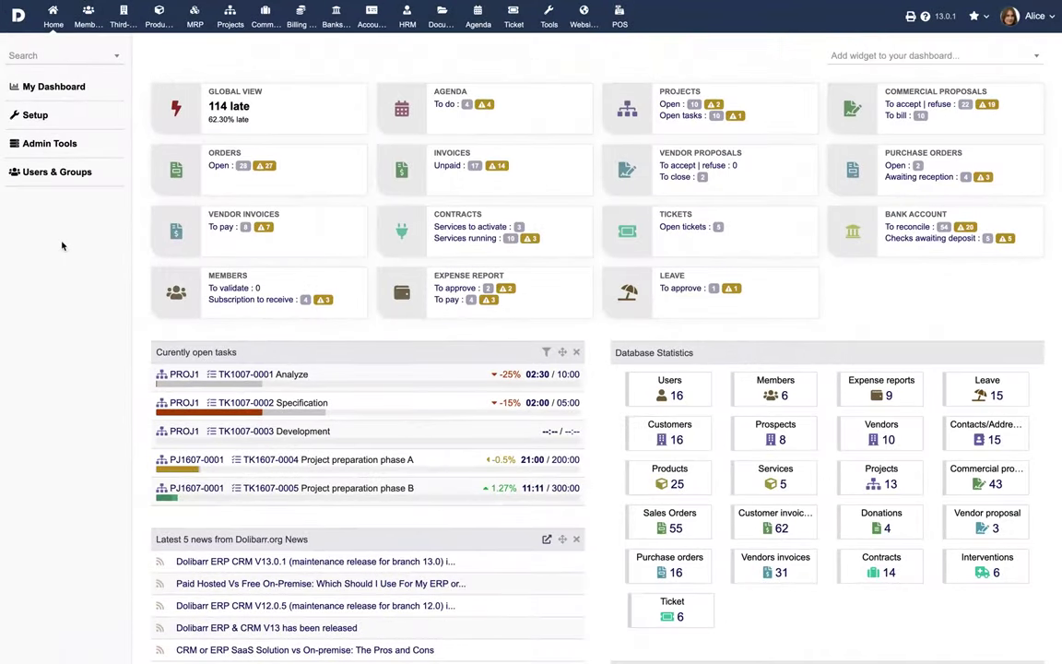
- Open the Members module setup and review its EMails and Public self-subscription form settings
left_click(41, 115)
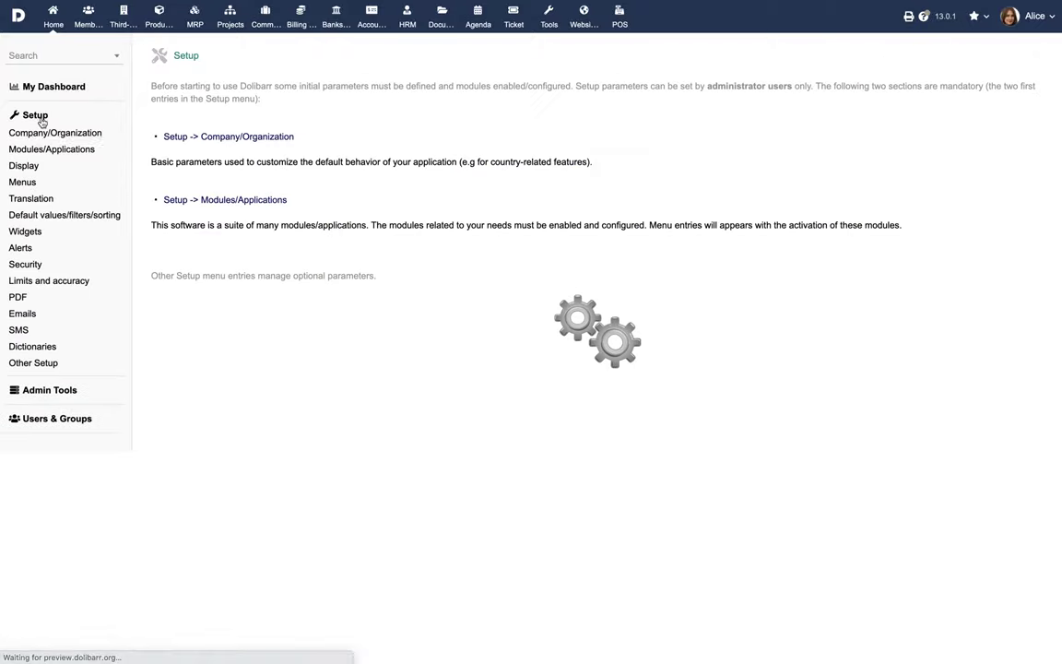
left_click(42, 148)
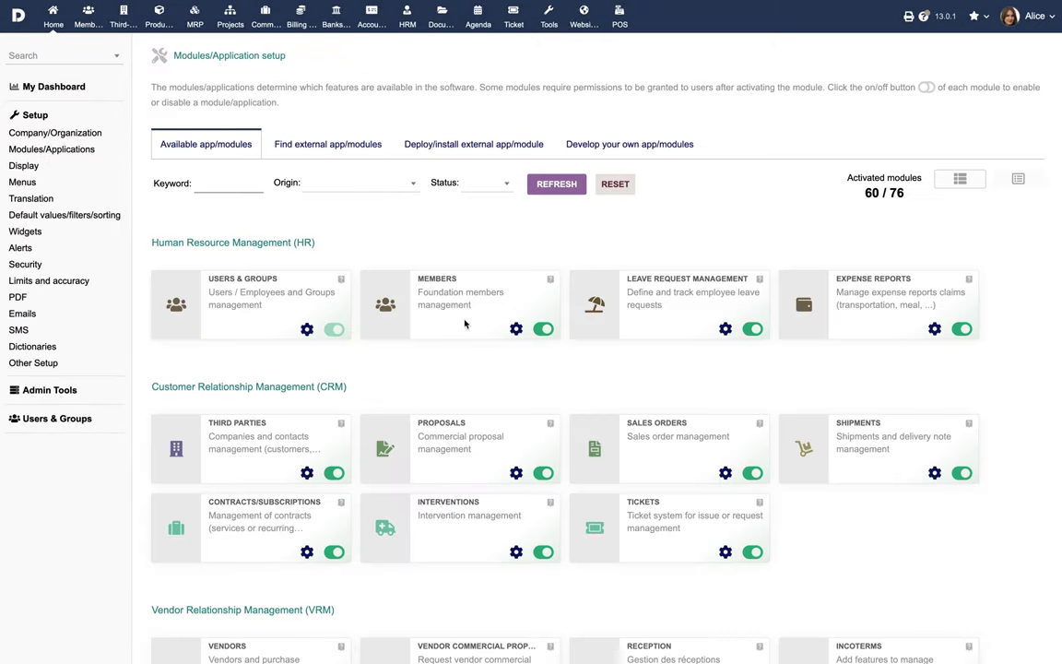
left_click(522, 331)
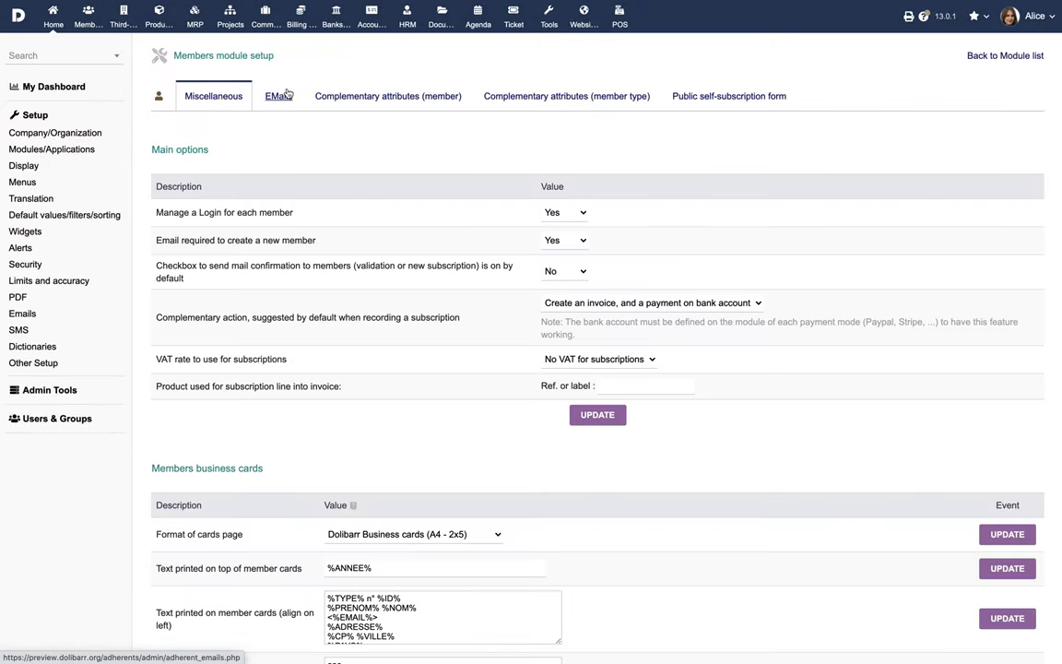
left_click(280, 97)
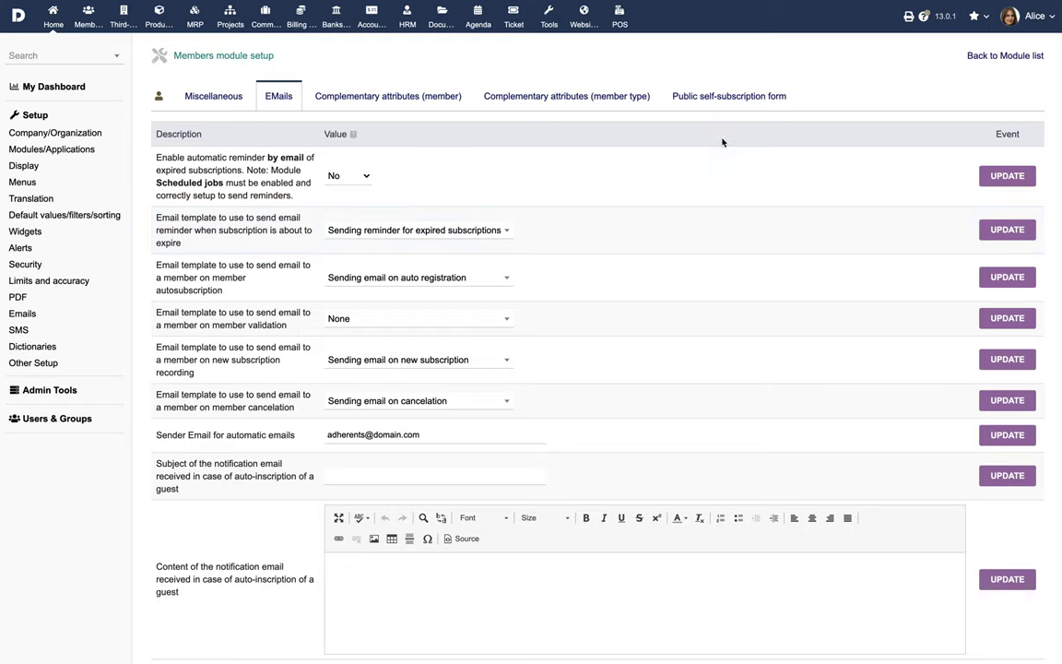
left_click(729, 106)
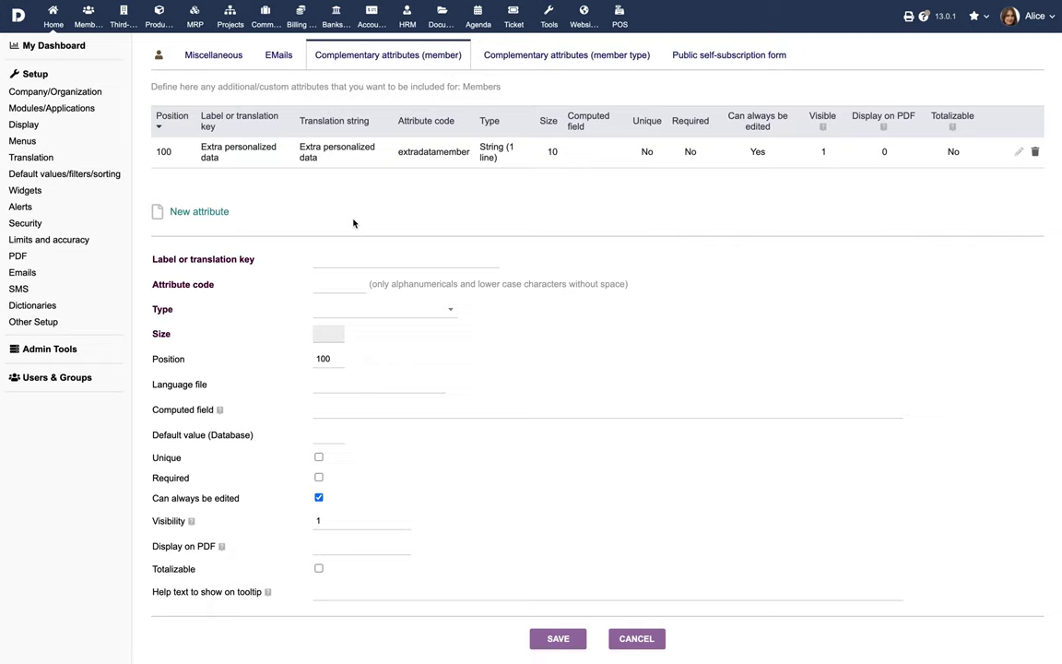
- Add the member attribute 'Referred By' (code referredby) as a String (1 line) and save it
left_click(430, 264)
type("Referred By")
left_click(351, 287)
left_click(365, 311)
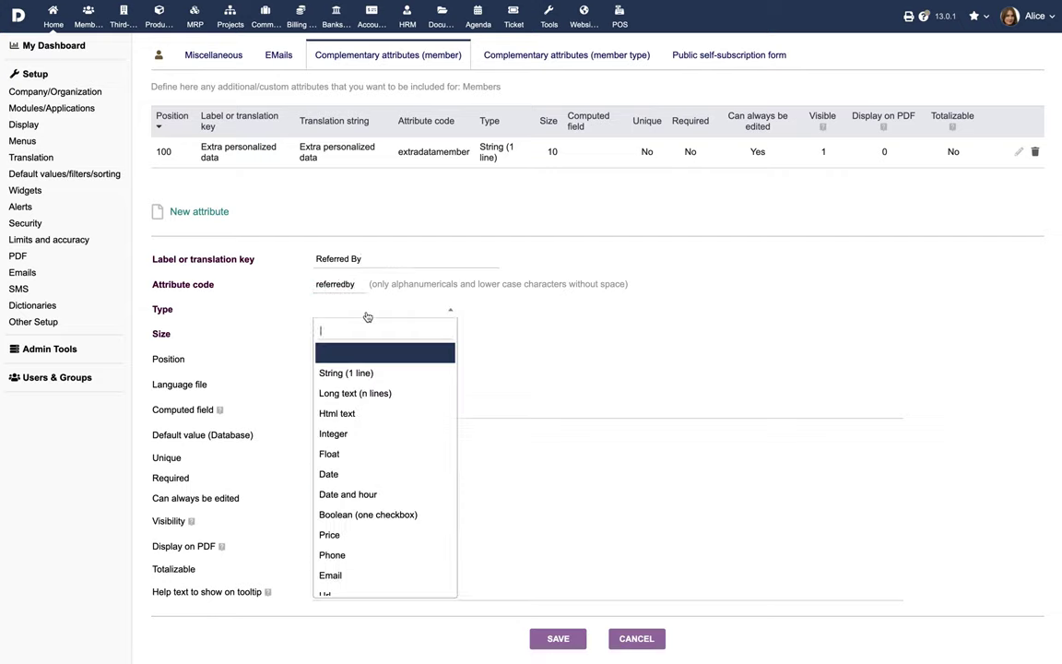
left_click(369, 373)
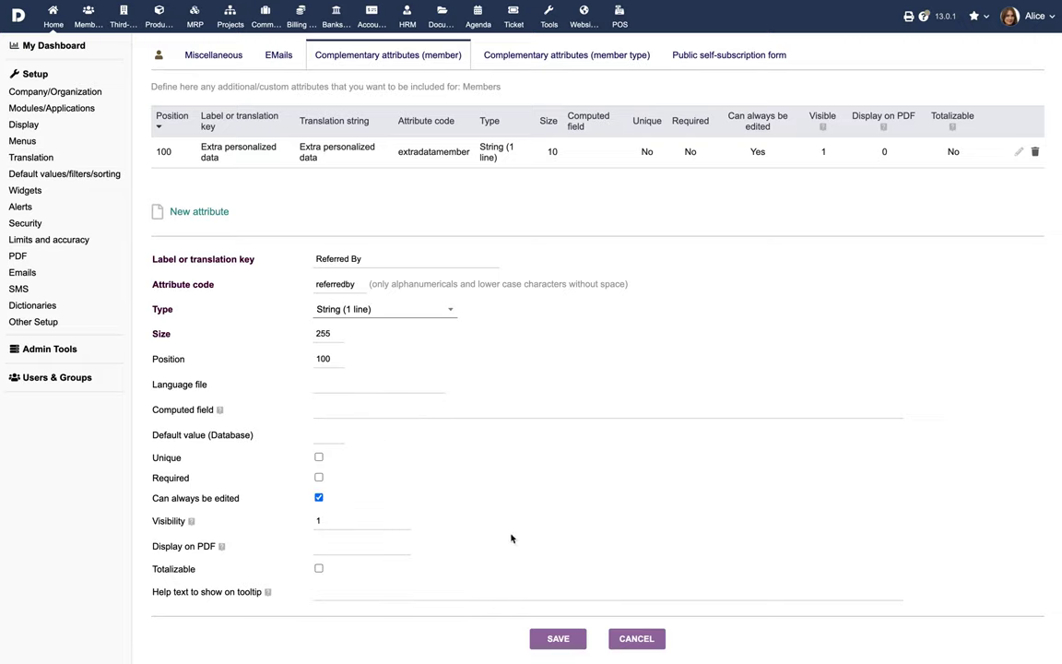
left_click(553, 638)
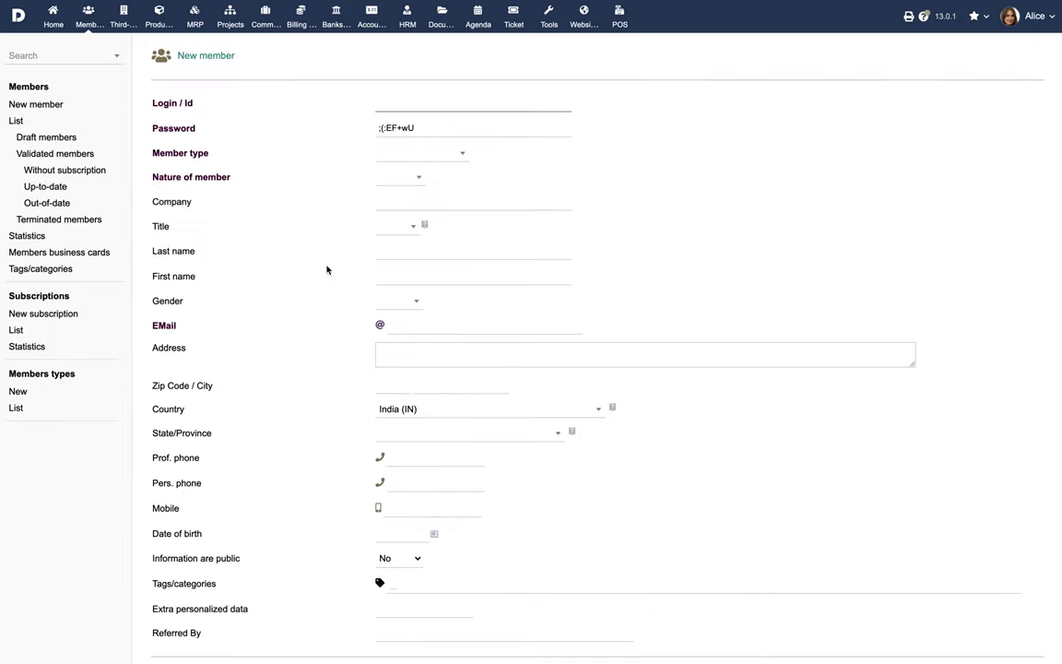
scroll(267, 615, "down", 1)
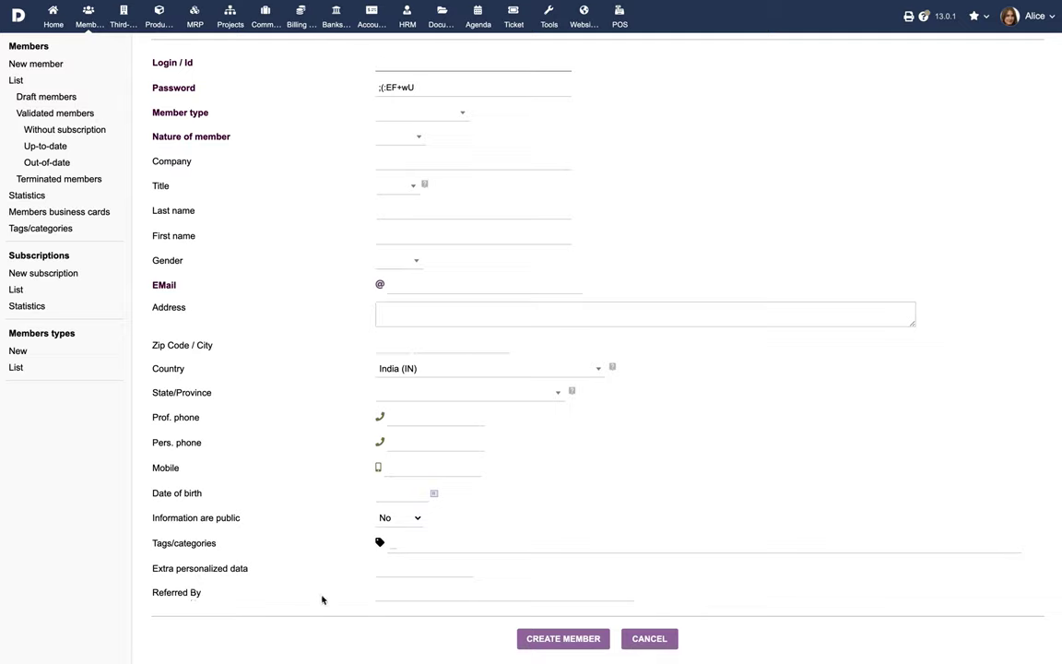